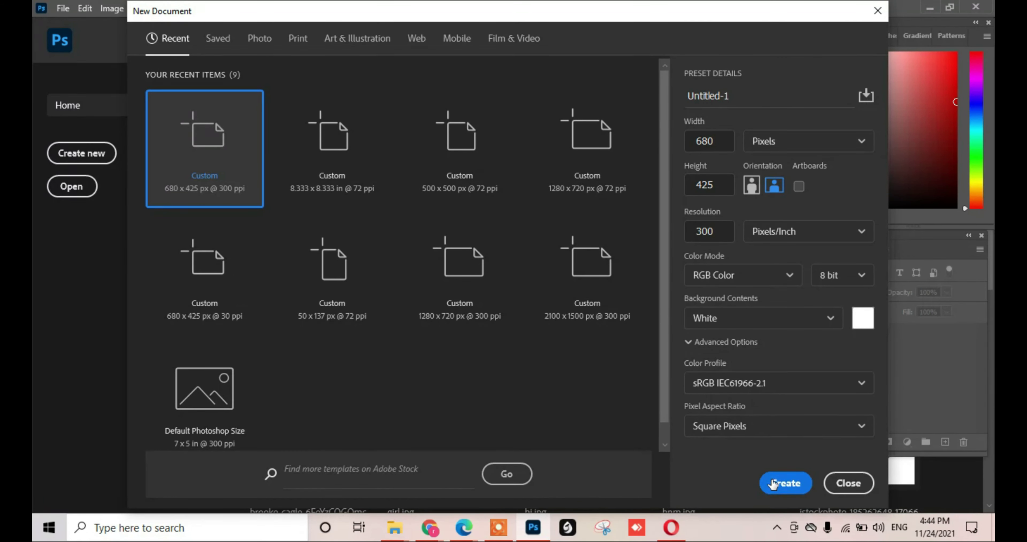
# Choose the 680 × 425 px, 300 ppi RGB preset with White background contents
pyautogui.click(773, 483)
# Create the blank 680 × 425 document and make the standard Crop Tool active
pyautogui.click(783, 486)
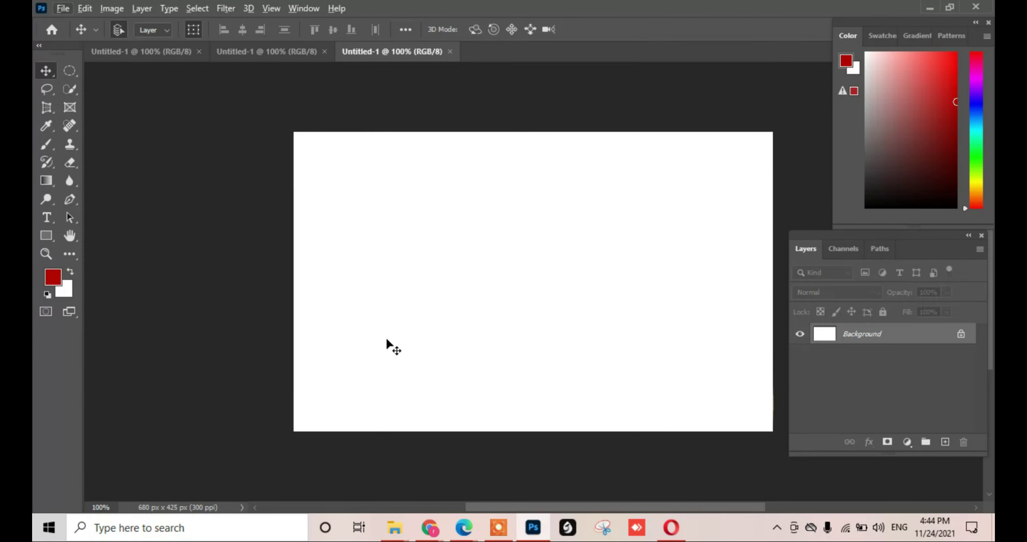
pyautogui.moveTo(395, 340); pyautogui.dragTo(300, 341)
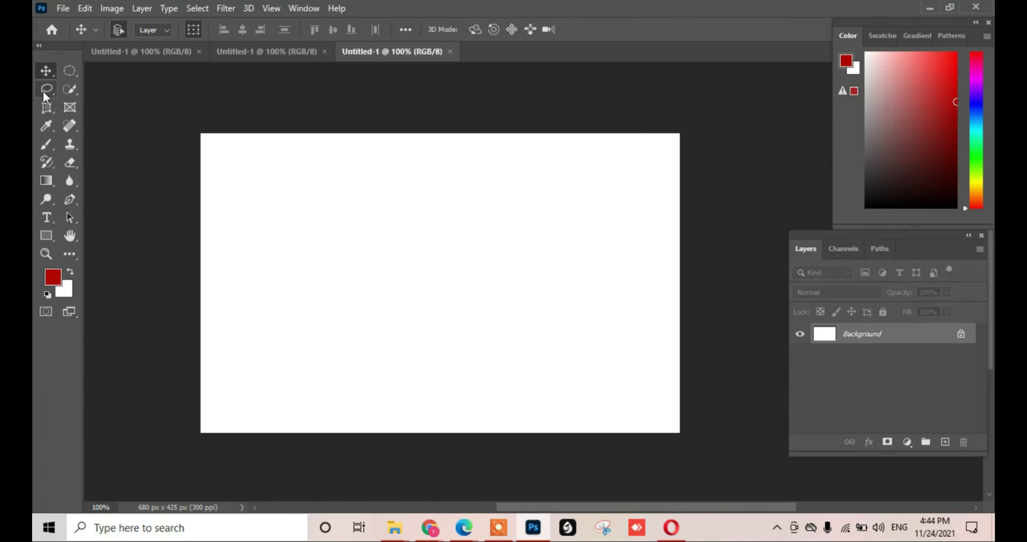
pyautogui.click(46, 109)
pyautogui.rightClick(46, 110)
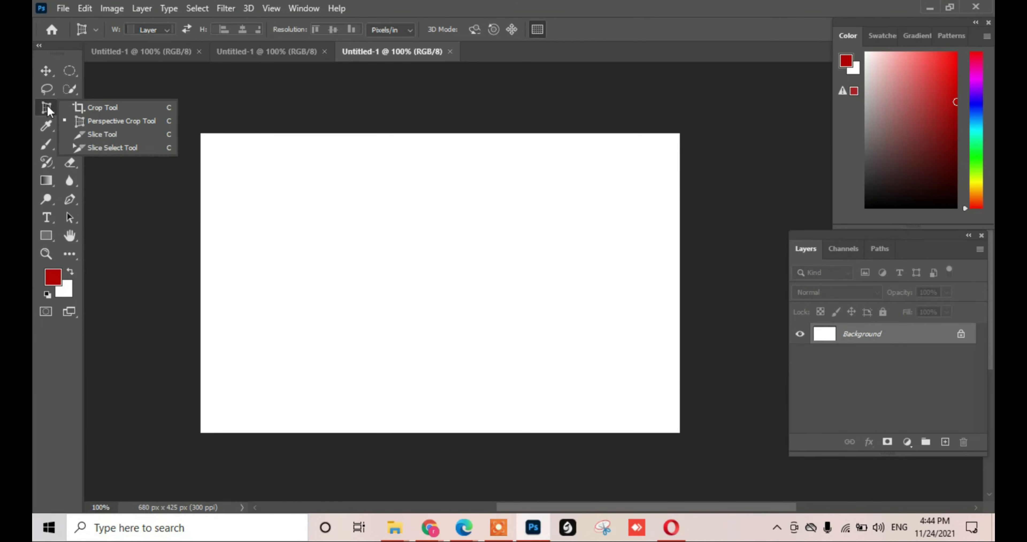
pyautogui.click(81, 108)
pyautogui.rightClick(49, 111)
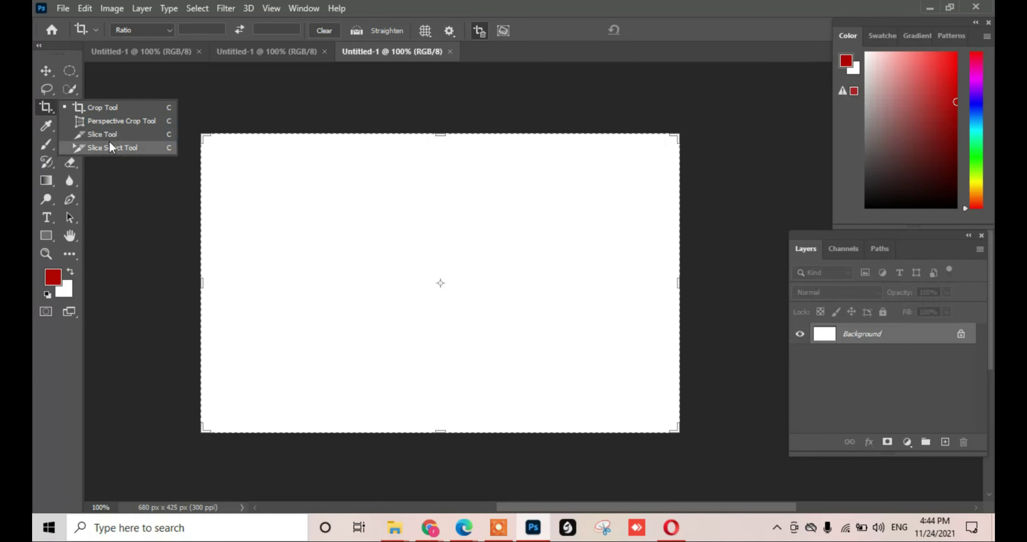
pyautogui.press('Escape')
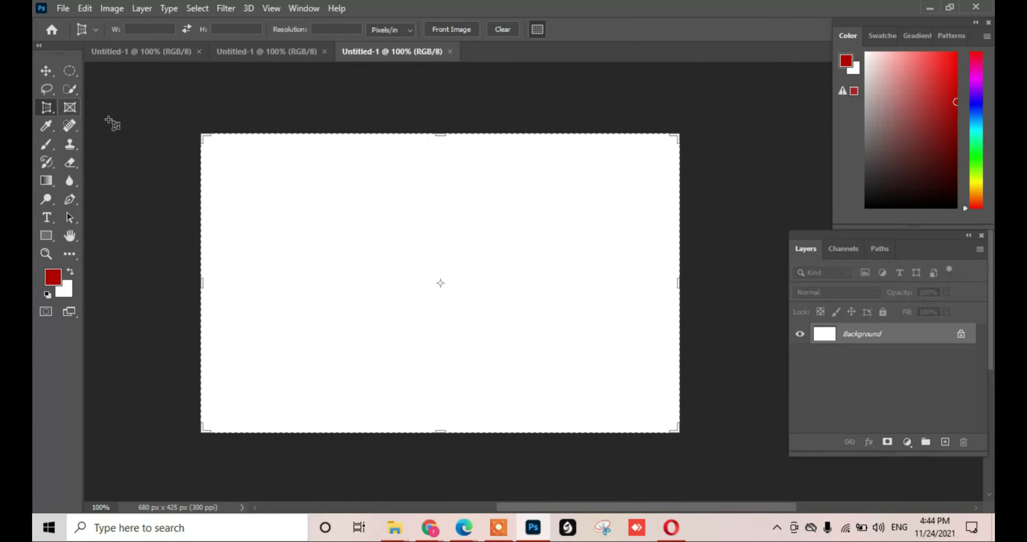
pyautogui.rightClick(47, 106)
pyautogui.click(96, 108)
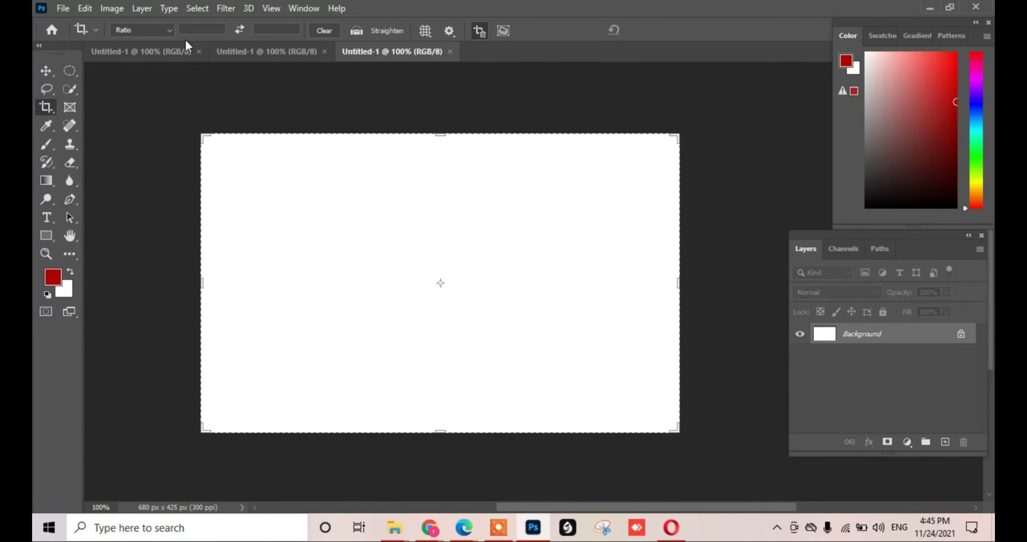
# Open khloe-arledge-V7hibs9xhe4-unsplash.jpg from the Desktop's crop tool folder
pyautogui.click(63, 9)
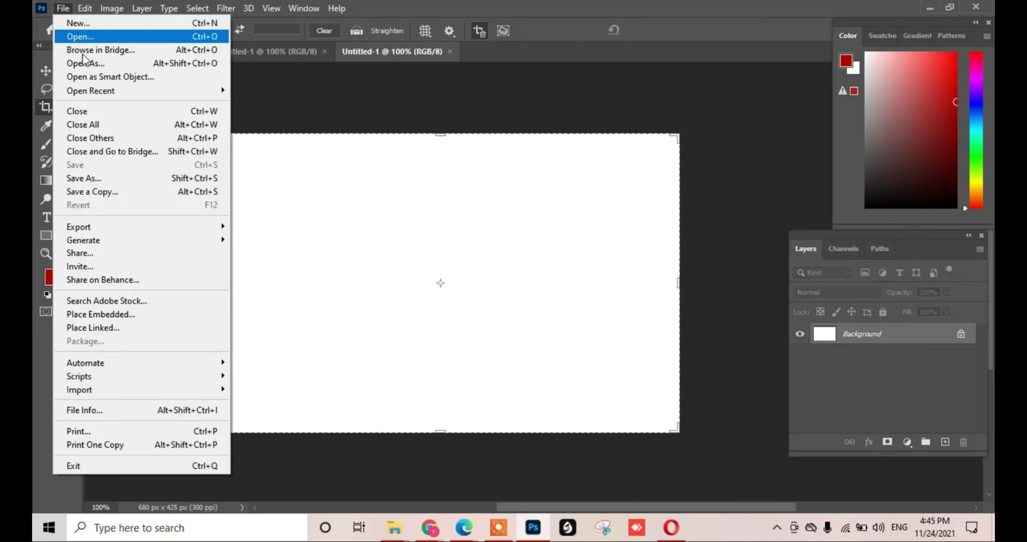
pyautogui.click(82, 37)
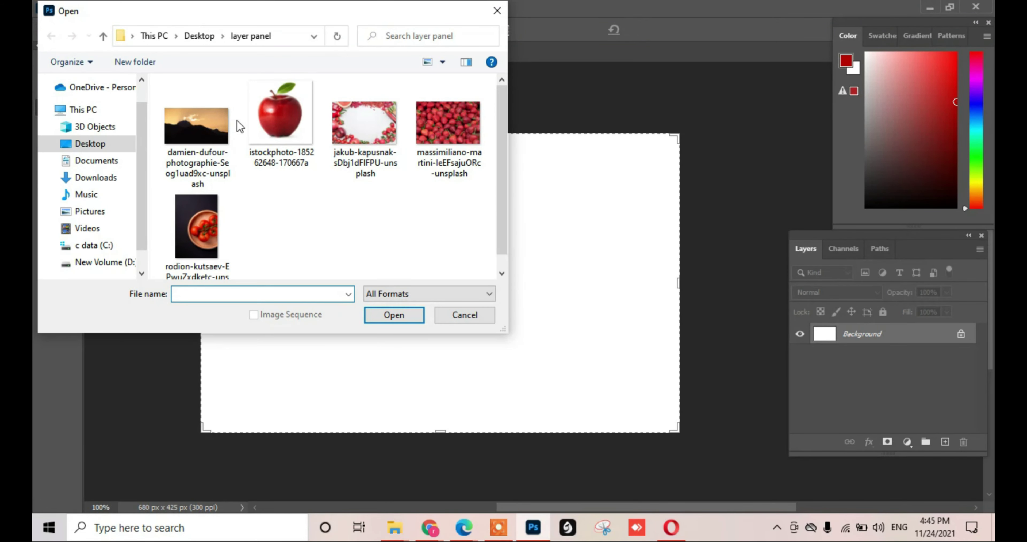
pyautogui.moveTo(90, 143)
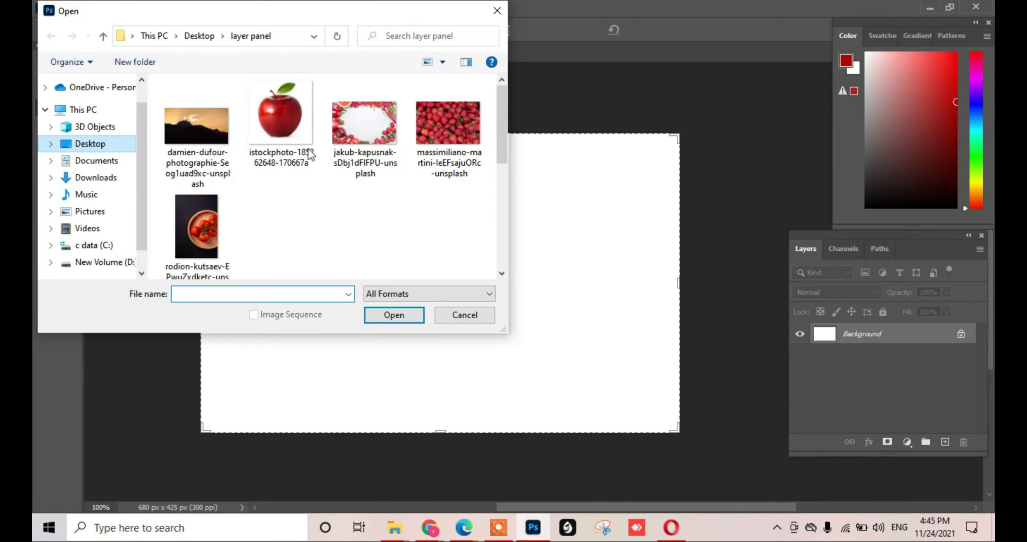
pyautogui.press('BackSpace')
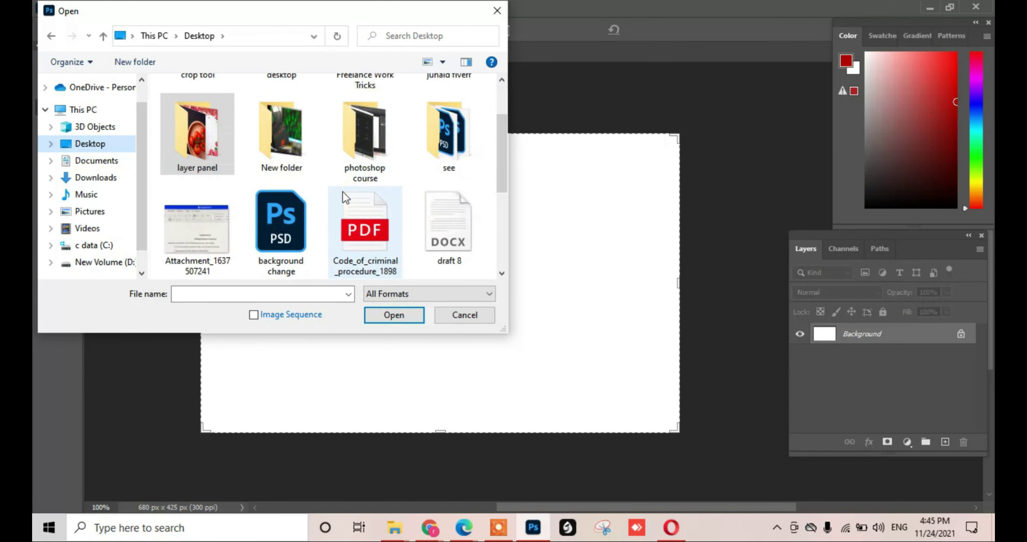
pyautogui.scroll(-3, 342, 191)
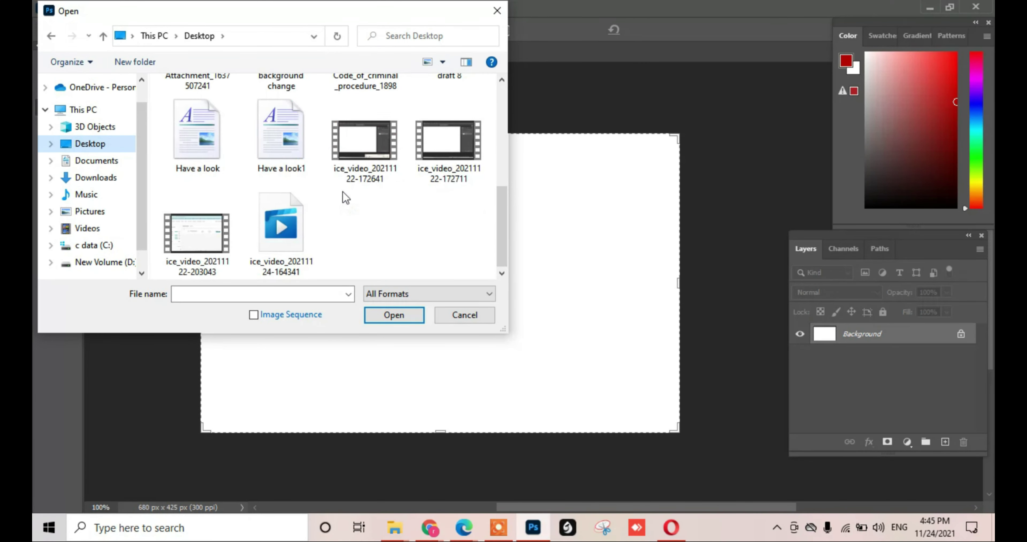
pyautogui.scroll(1, 342, 191)
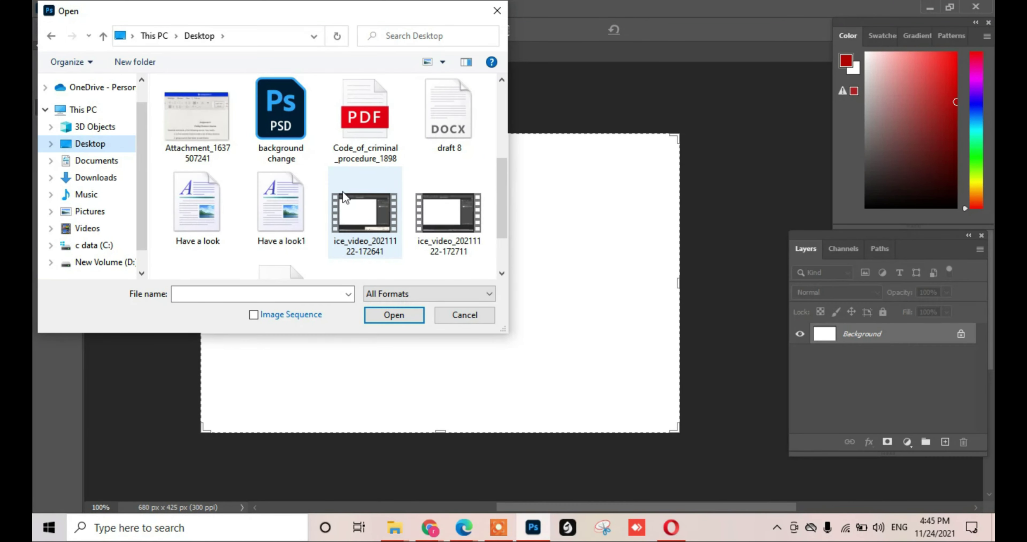
pyautogui.scroll(2, 343, 192)
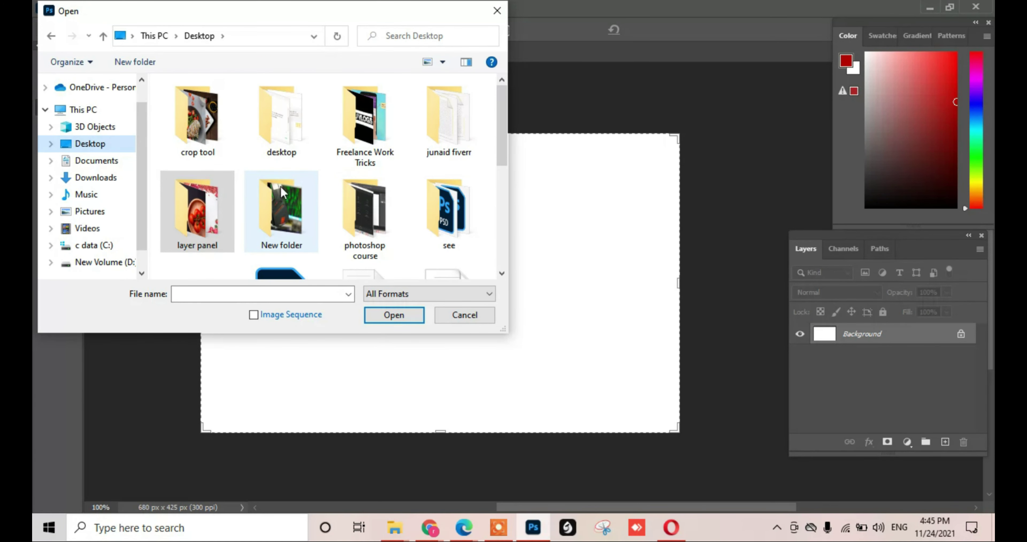
pyautogui.click(222, 110)
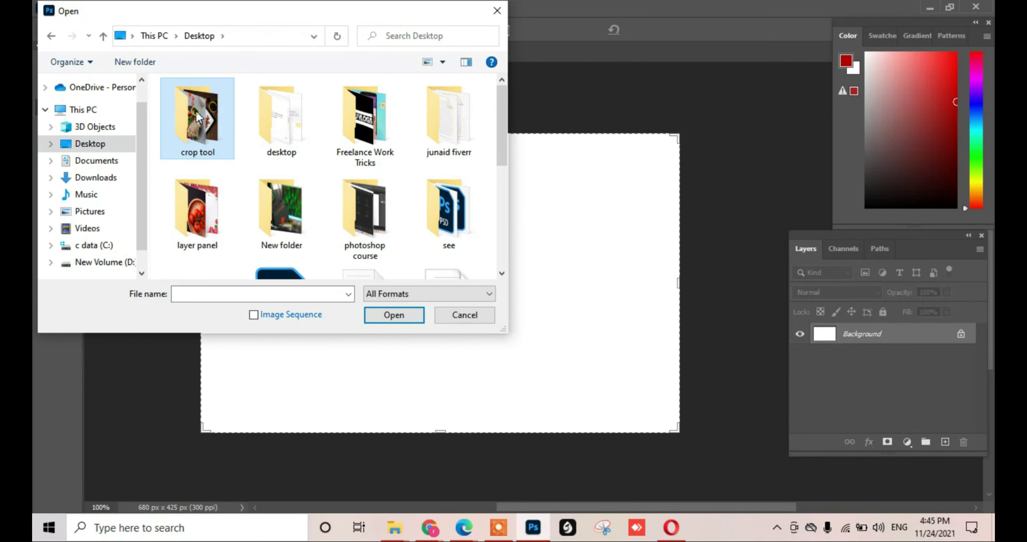
pyautogui.doubleClick(217, 123)
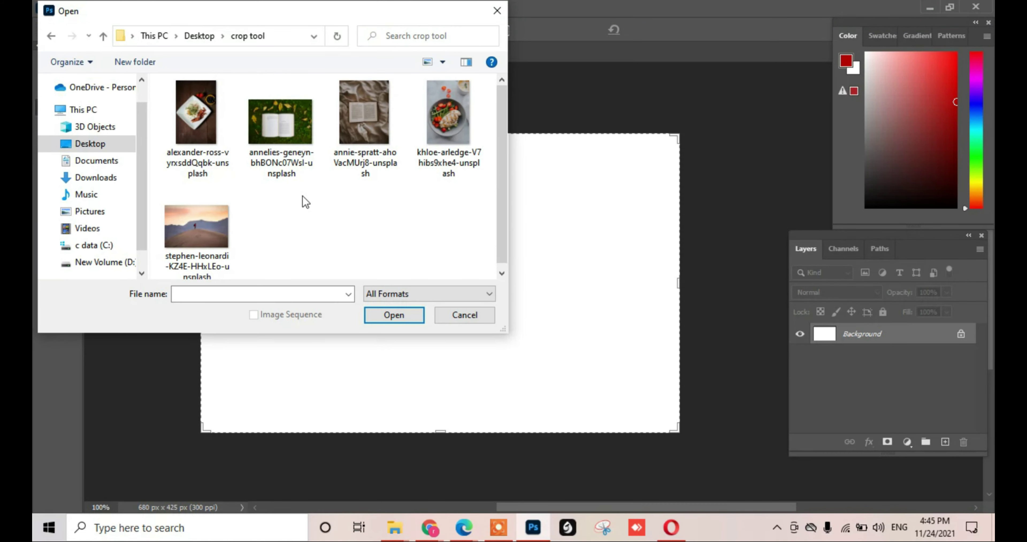
pyautogui.click(210, 128)
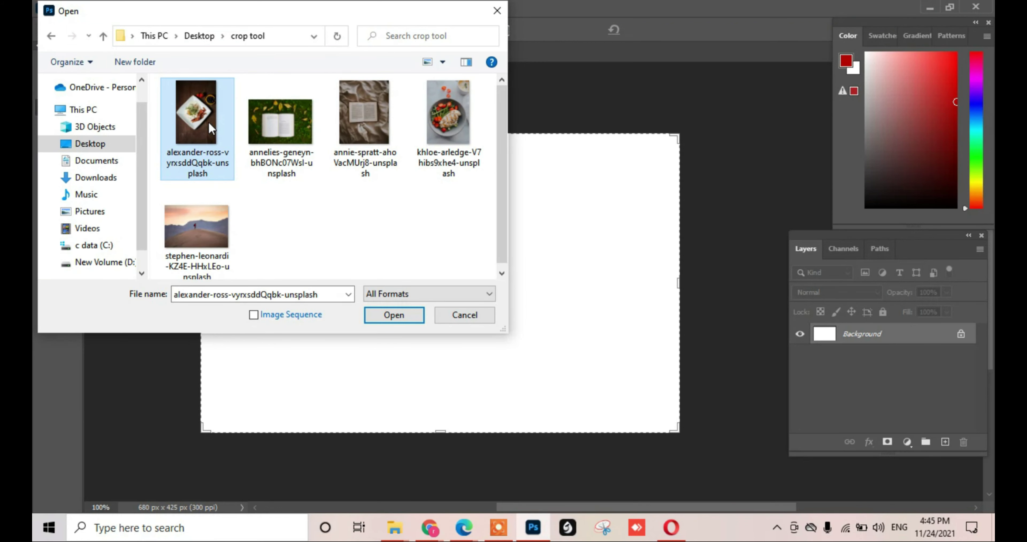
pyautogui.click(434, 126)
pyautogui.click(393, 315)
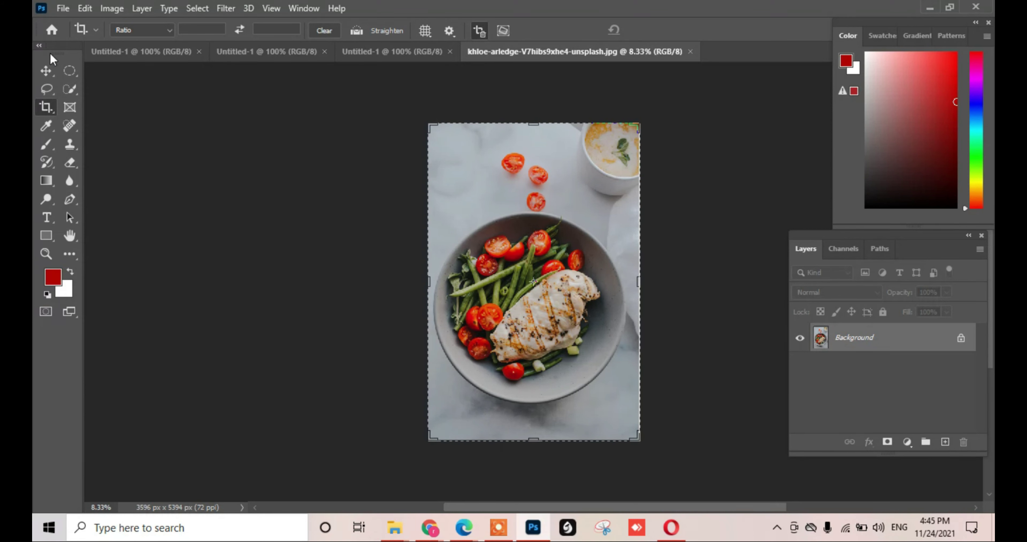
pyautogui.click(46, 71)
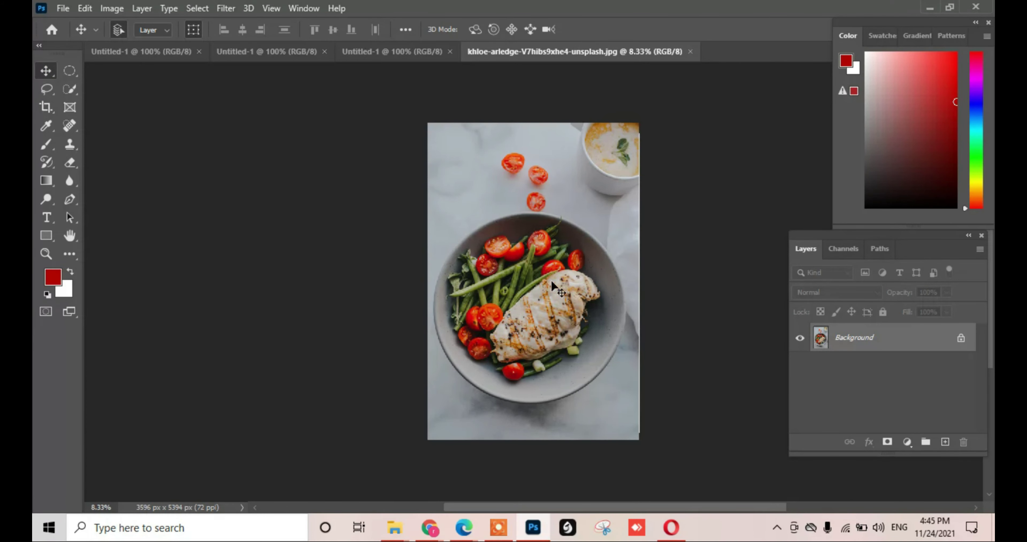
pyautogui.moveTo(554, 276); pyautogui.dragTo(425, 299)
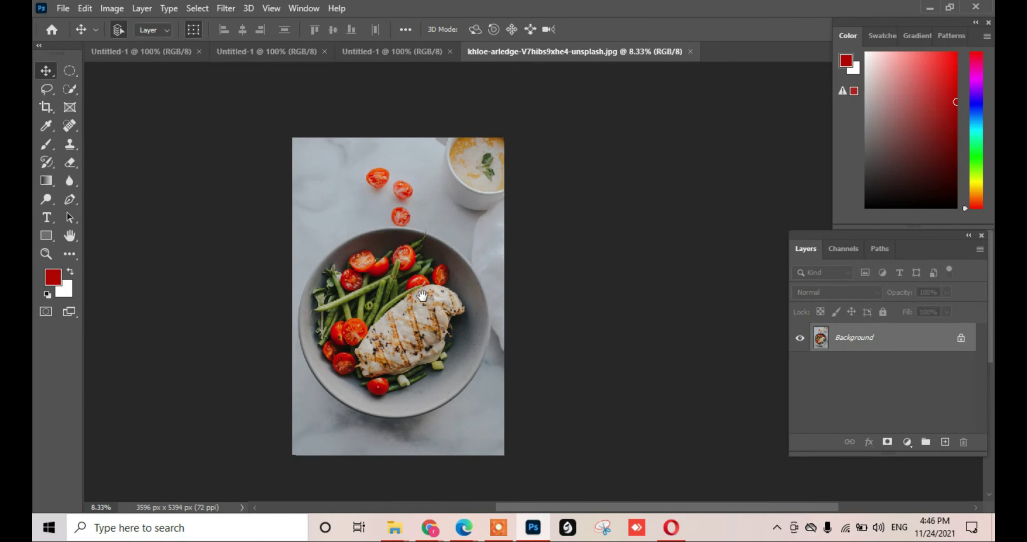
pyautogui.scroll(1, 432, 299)
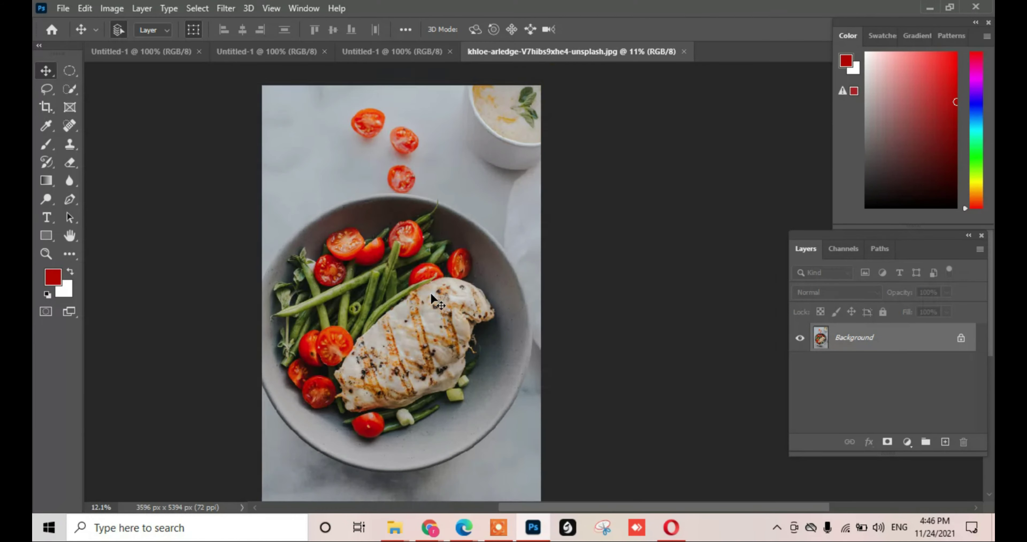
pyautogui.scroll(1, 432, 299)
pyautogui.scroll(2, 433, 299)
pyautogui.scroll(1, 433, 298)
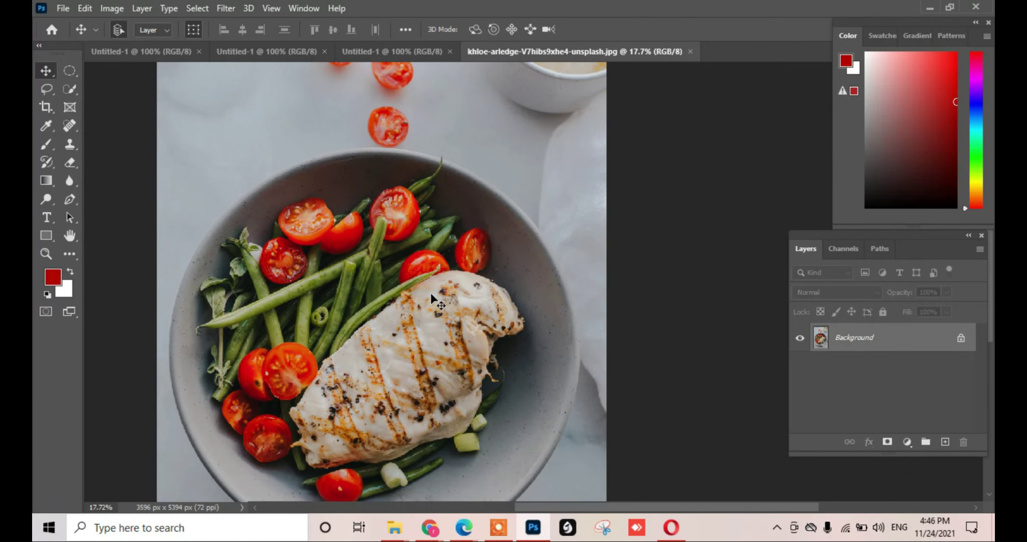
pyautogui.scroll(-1, 433, 299)
pyautogui.scroll(-1, 433, 299)
pyautogui.scroll(-1, 433, 299)
pyautogui.scroll(-1, 433, 299)
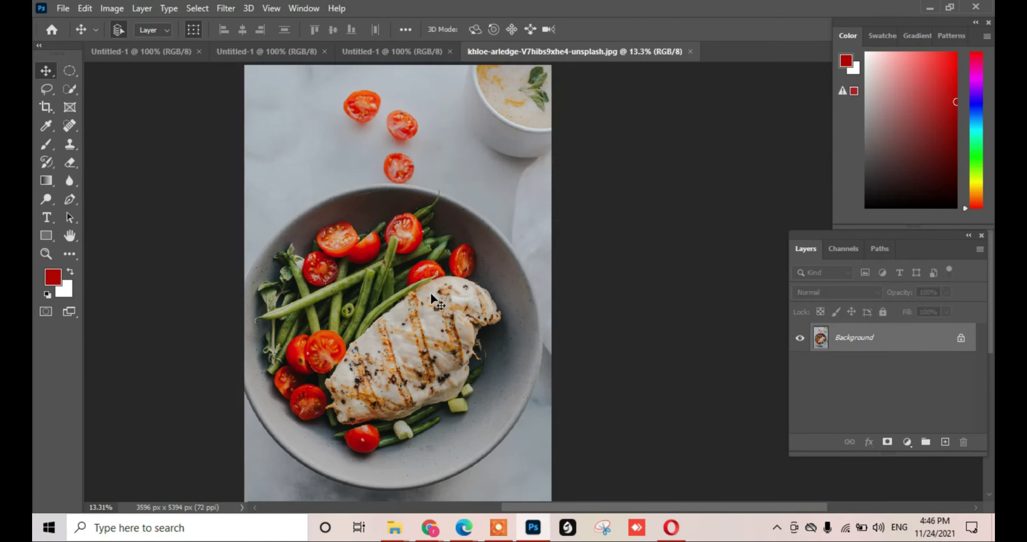
pyautogui.scroll(-1, 433, 299)
pyautogui.scroll(-1, 432, 299)
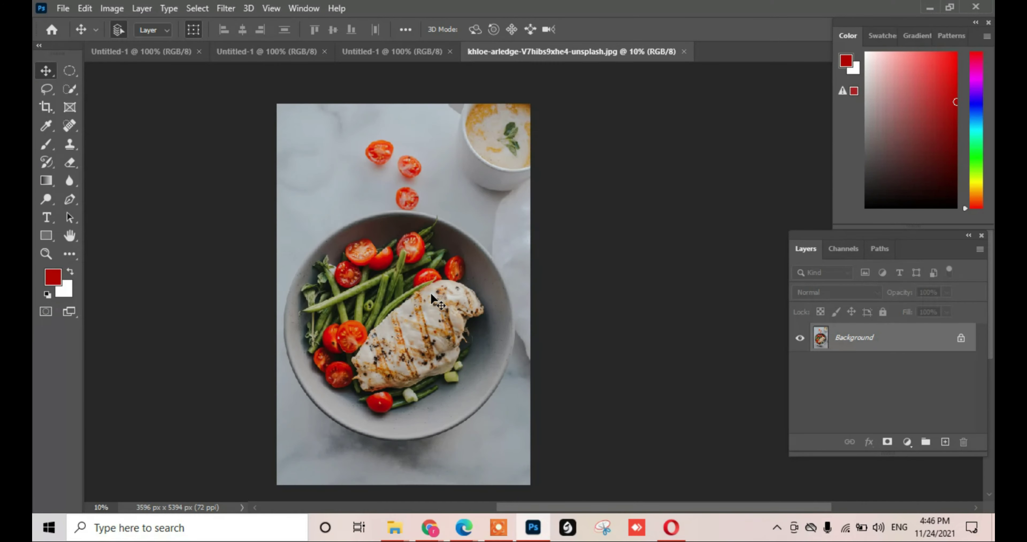
pyautogui.scroll(1, 432, 299)
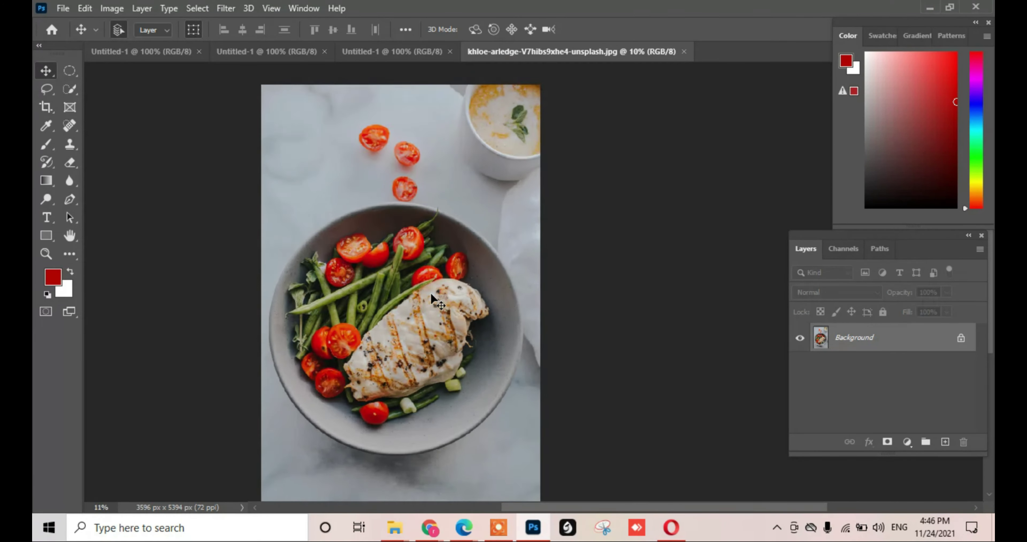
pyautogui.scroll(1, 433, 299)
pyautogui.scroll(-1, 433, 299)
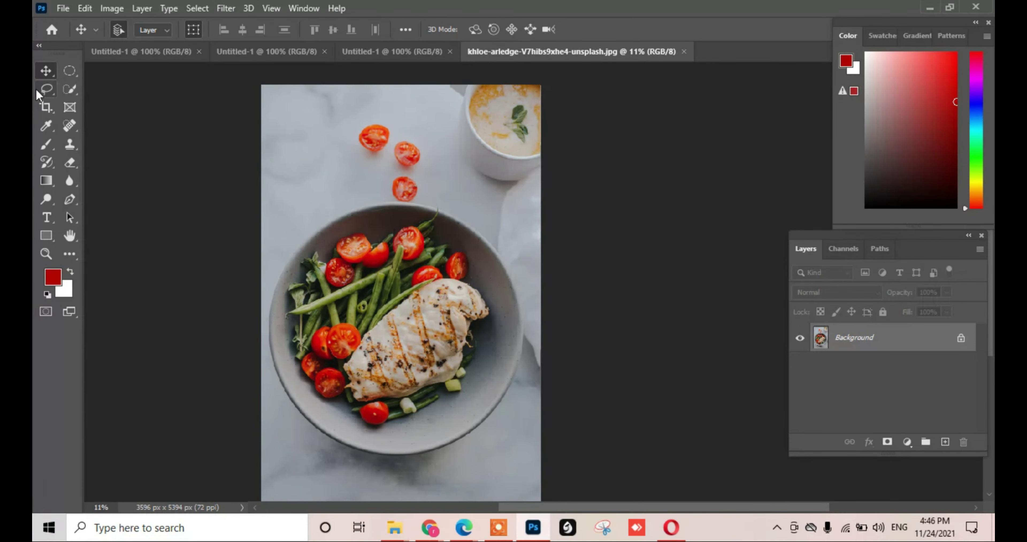
# Pull the crop box's top, bottom, left and right edges tightly around the salad bowl
pyautogui.click(46, 107)
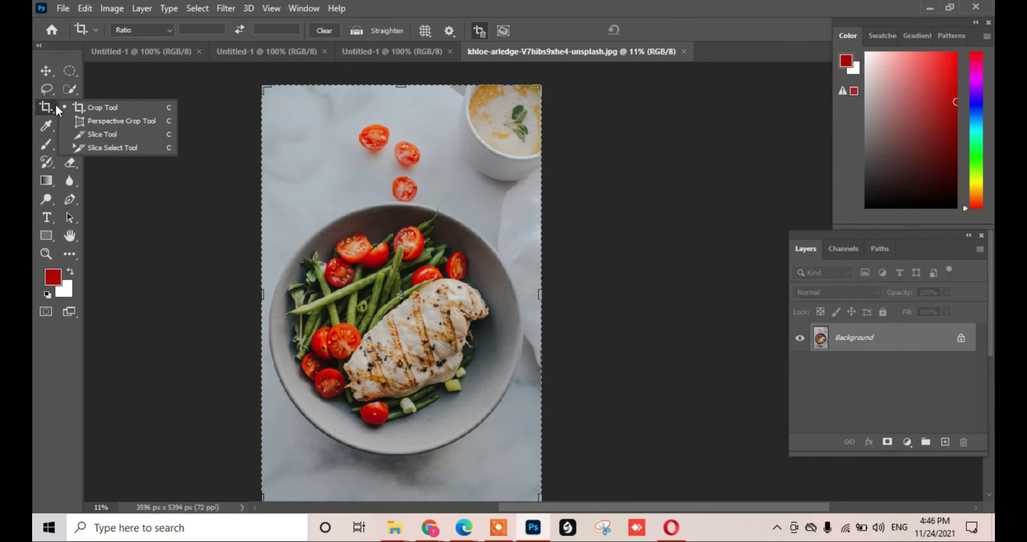
pyautogui.click(88, 112)
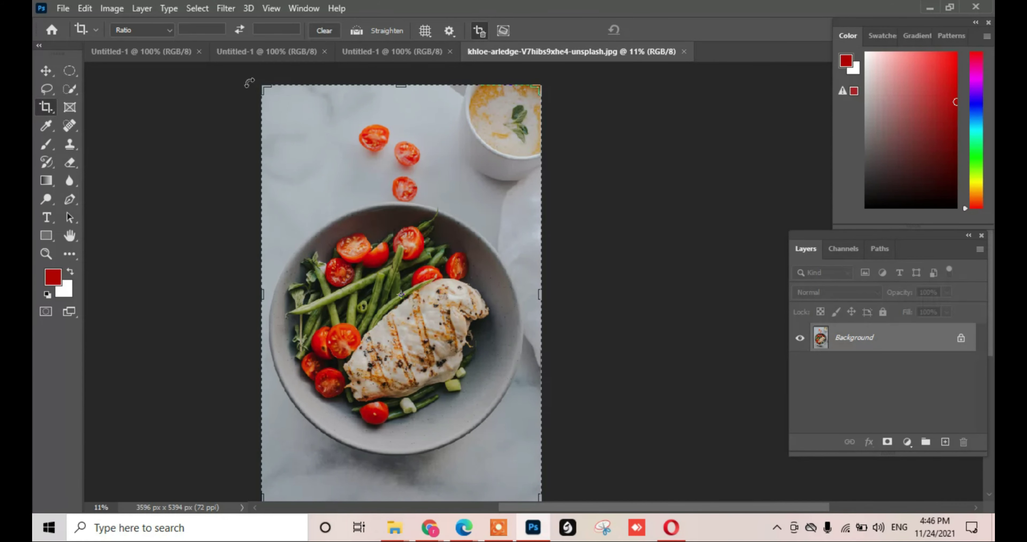
pyautogui.moveTo(258, 85); pyautogui.dragTo(277, 141)
pyautogui.moveTo(397, 138); pyautogui.dragTo(396, 143)
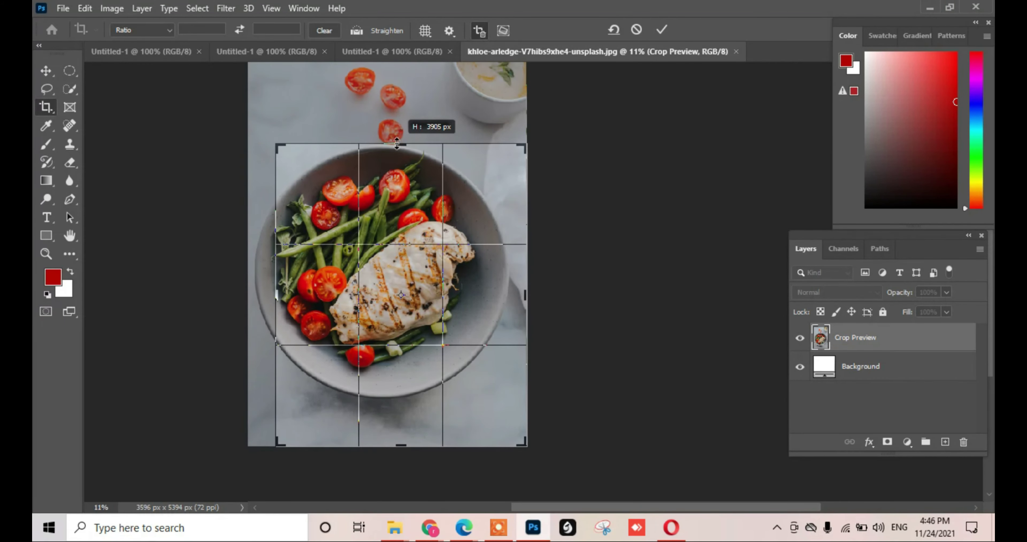
pyautogui.moveTo(396, 144); pyautogui.dragTo(396, 144)
pyautogui.moveTo(402, 445); pyautogui.dragTo(396, 427)
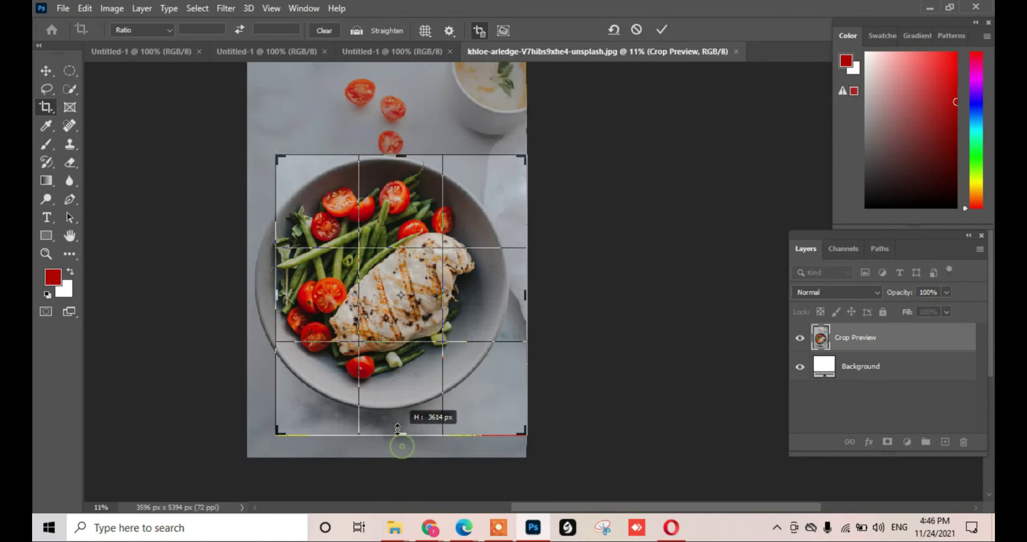
pyautogui.moveTo(278, 295); pyautogui.dragTo(260, 295)
pyautogui.moveTo(539, 299); pyautogui.dragTo(534, 299)
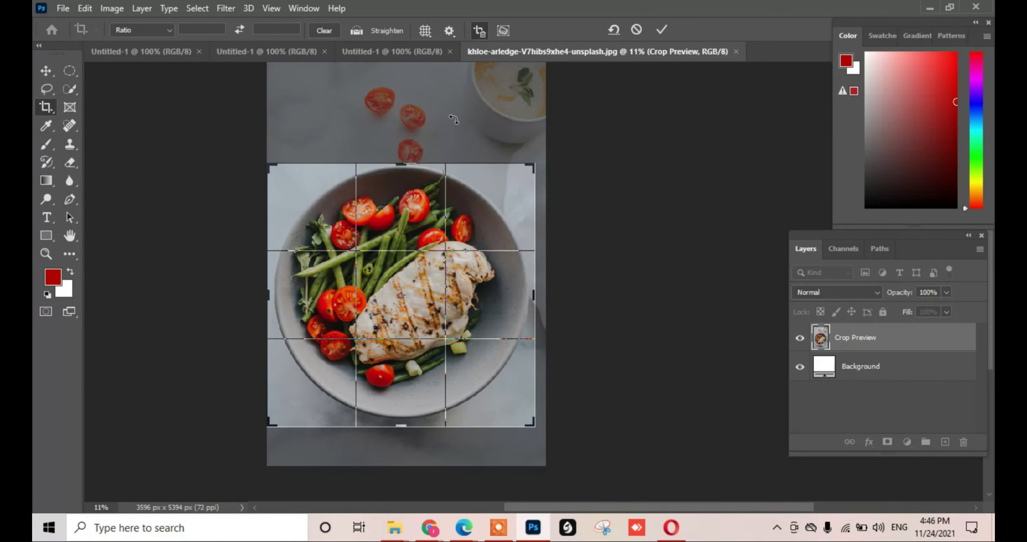
# Leave the ratio presets unchanged and commit the 3451 × 3396 px bowl crop
pyautogui.click(170, 30)
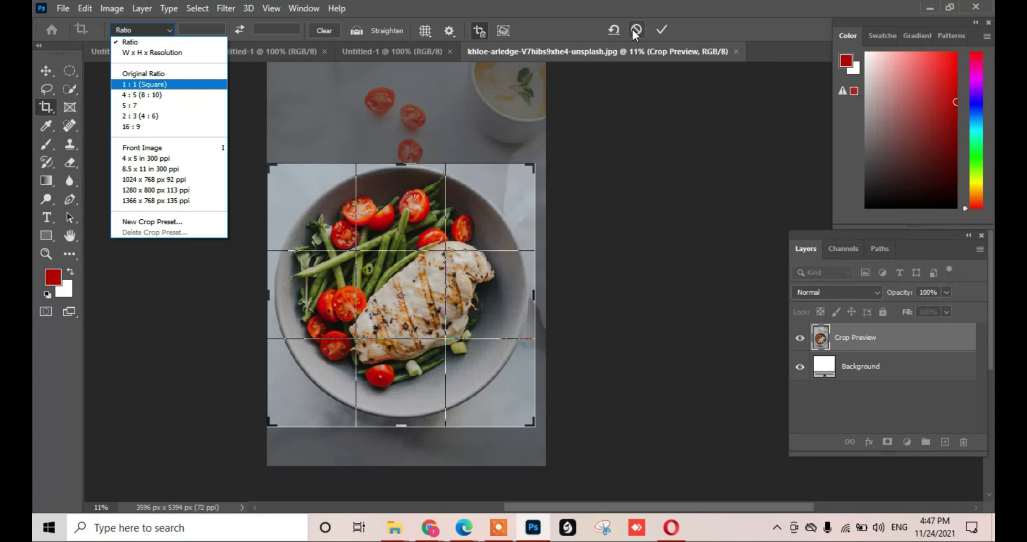
pyautogui.click(661, 31)
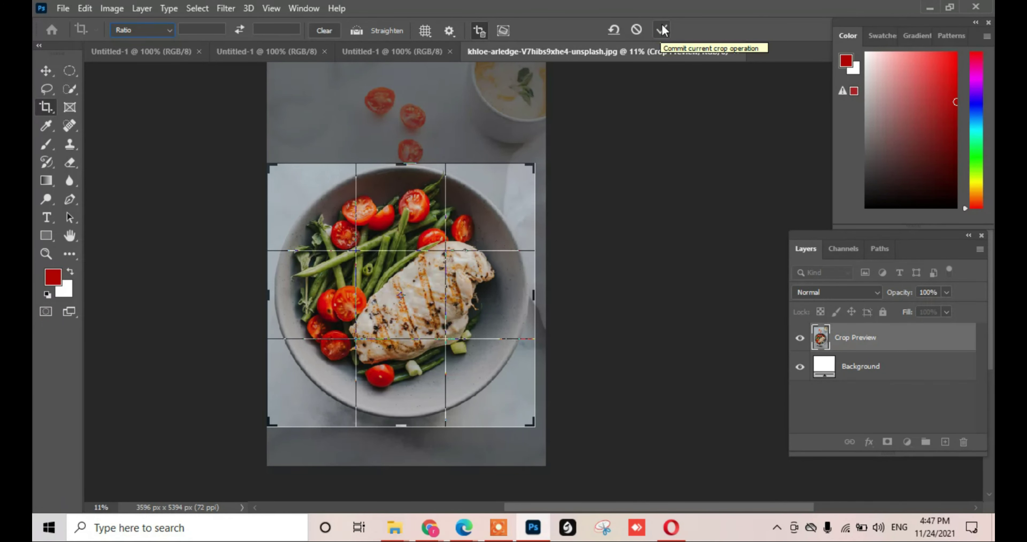
pyautogui.click(661, 32)
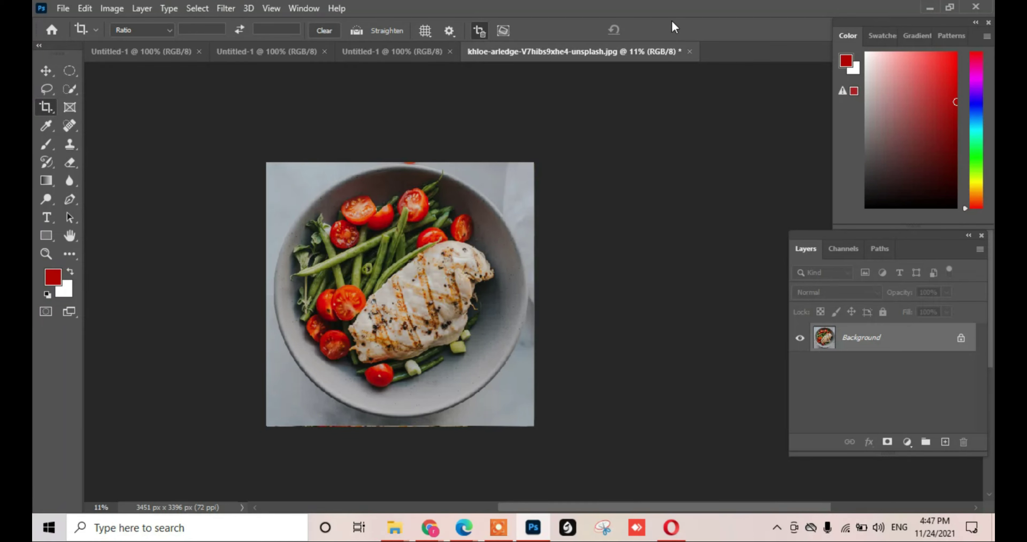
pyautogui.click(960, 335)
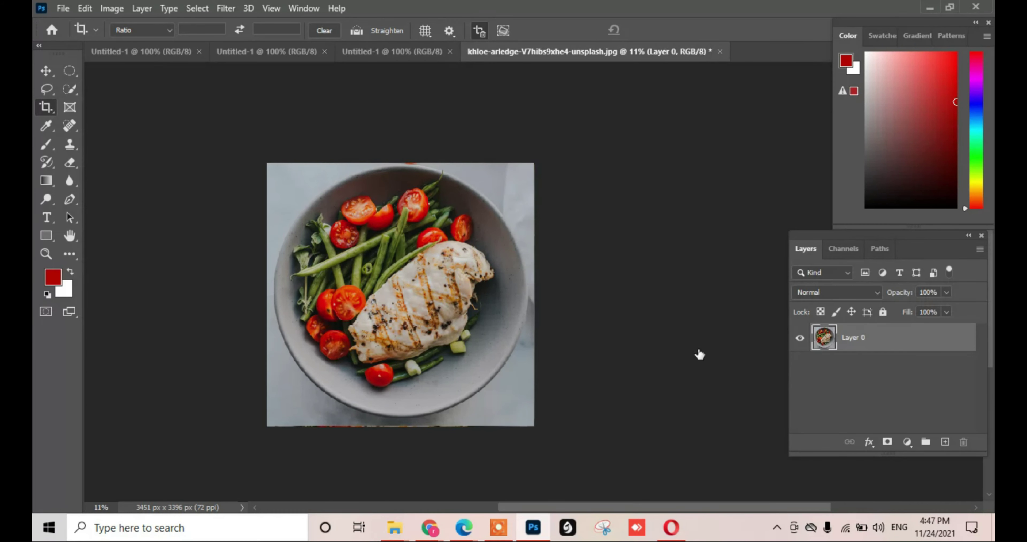
pyautogui.click(83, 8)
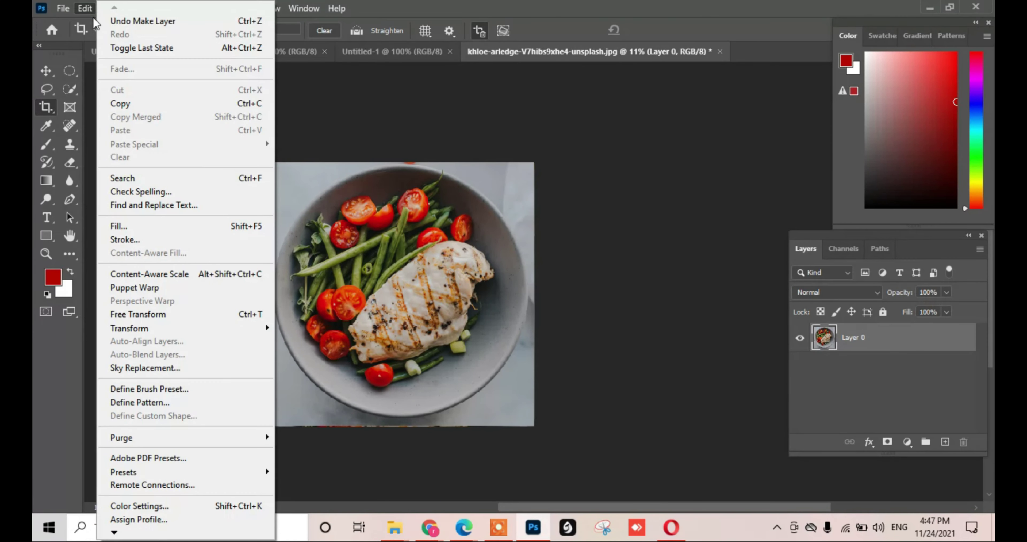
pyautogui.click(113, 17)
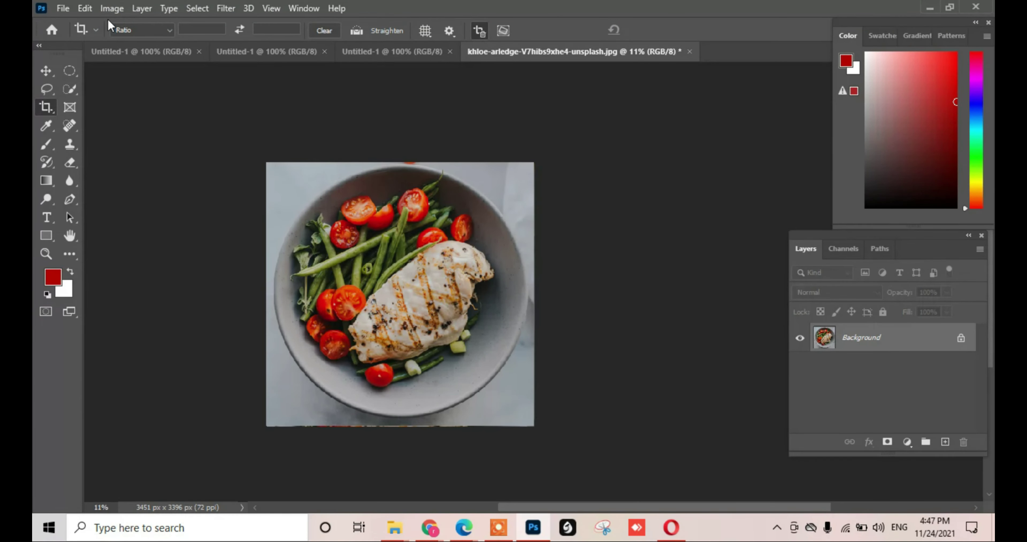
pyautogui.click(85, 8)
pyautogui.click(103, 22)
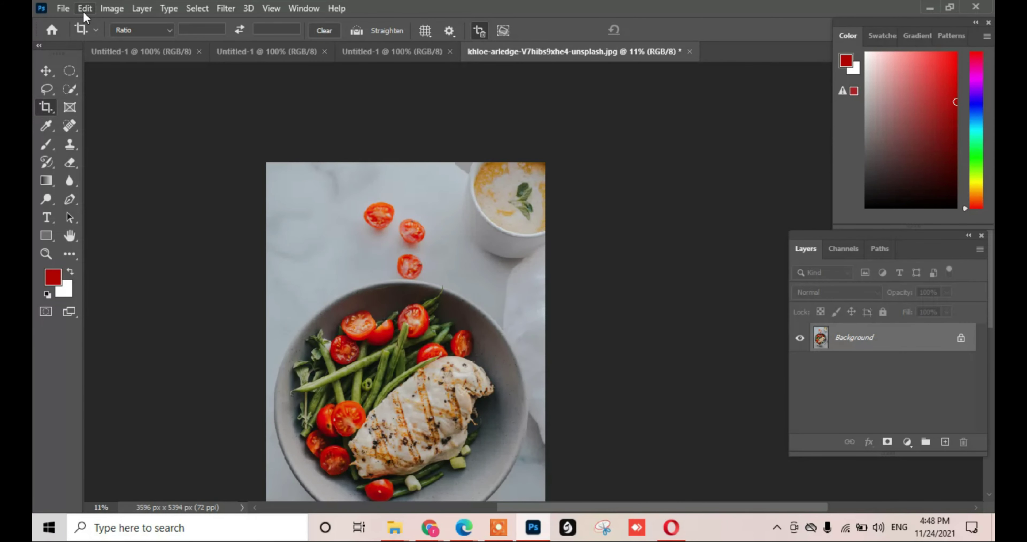
pyautogui.scroll(-2, 252, 201)
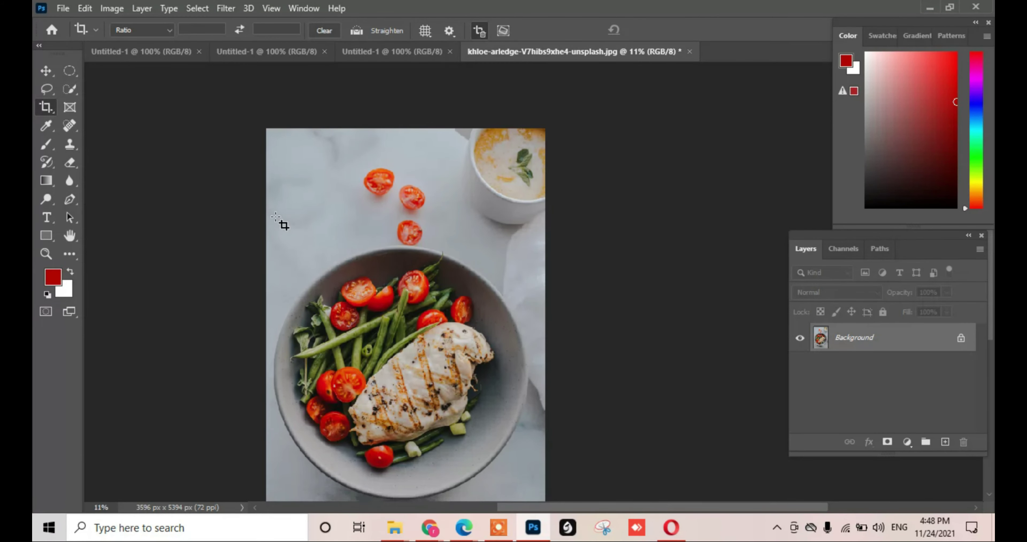
pyautogui.click(83, 9)
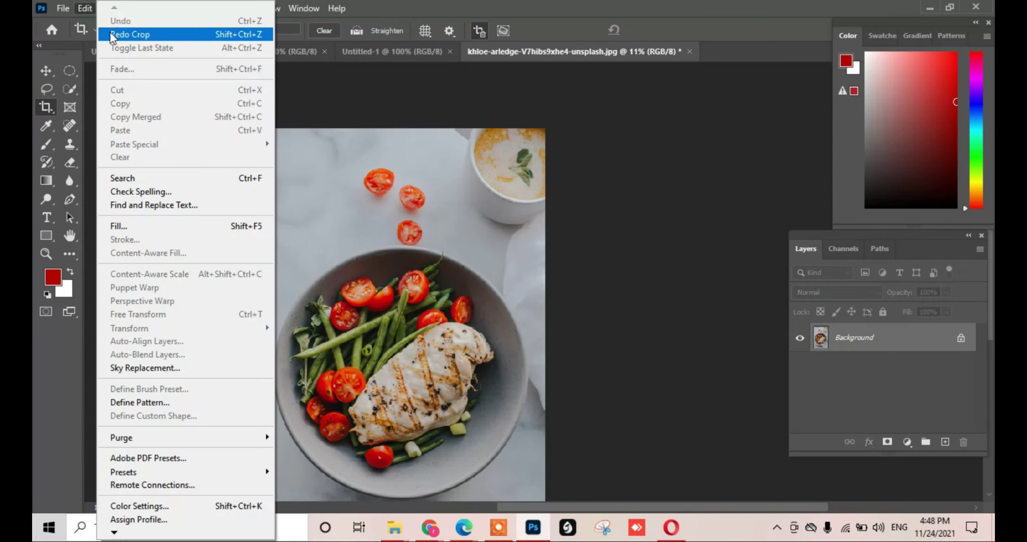
pyautogui.click(110, 33)
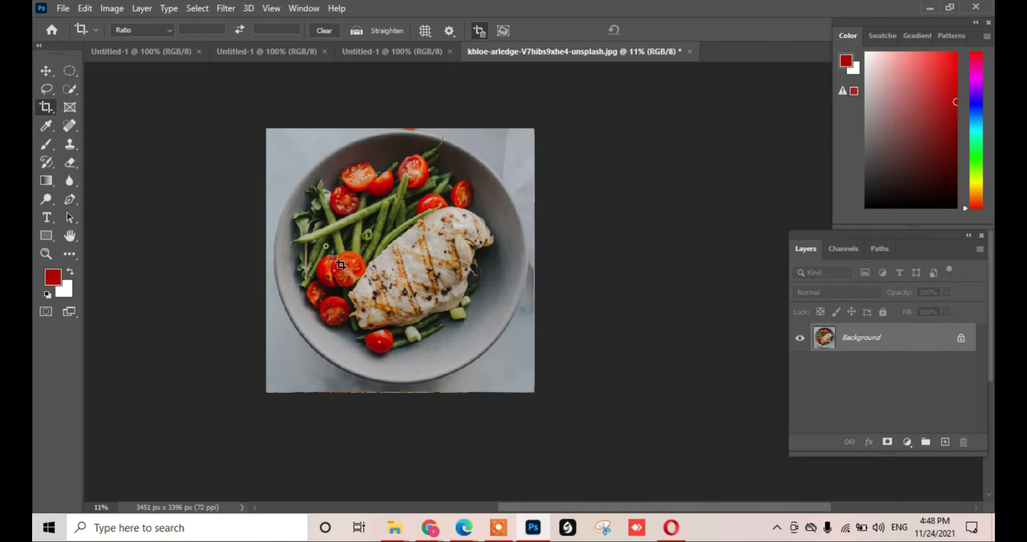
# Crop the image to a small box around one halved tomato, 545 × 528 px
pyautogui.moveTo(369, 286); pyautogui.dragTo(326, 248)
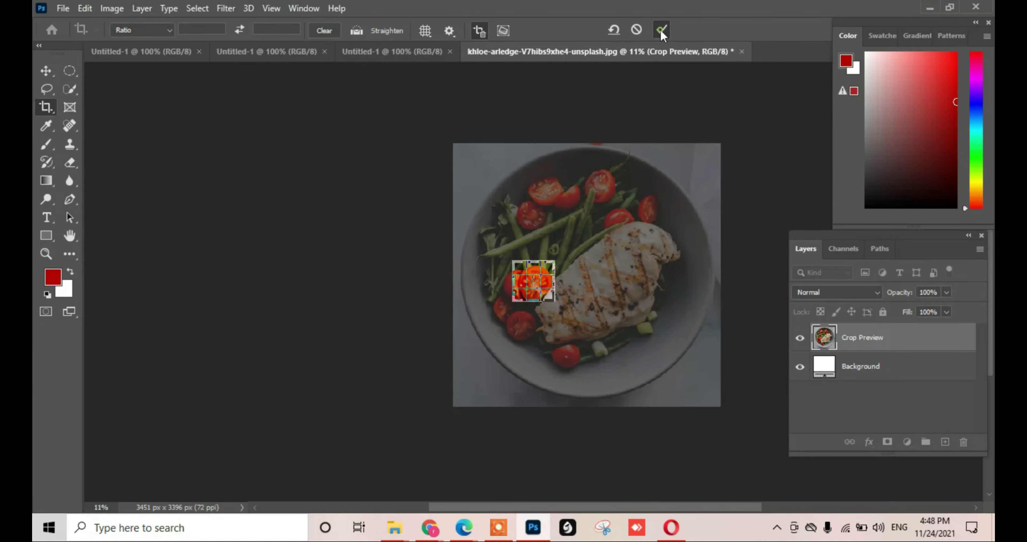
pyautogui.press('Return')
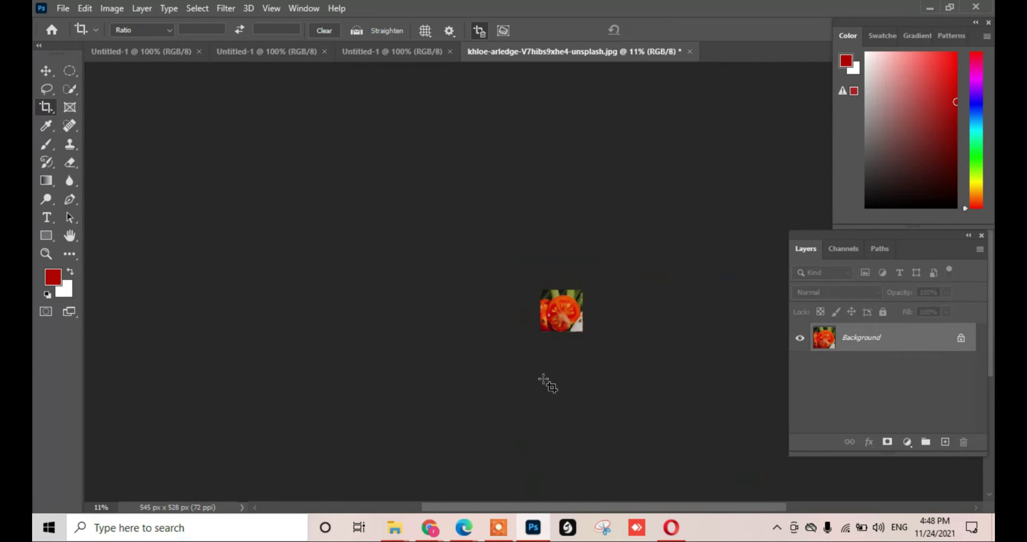
pyautogui.scroll(2, 568, 333)
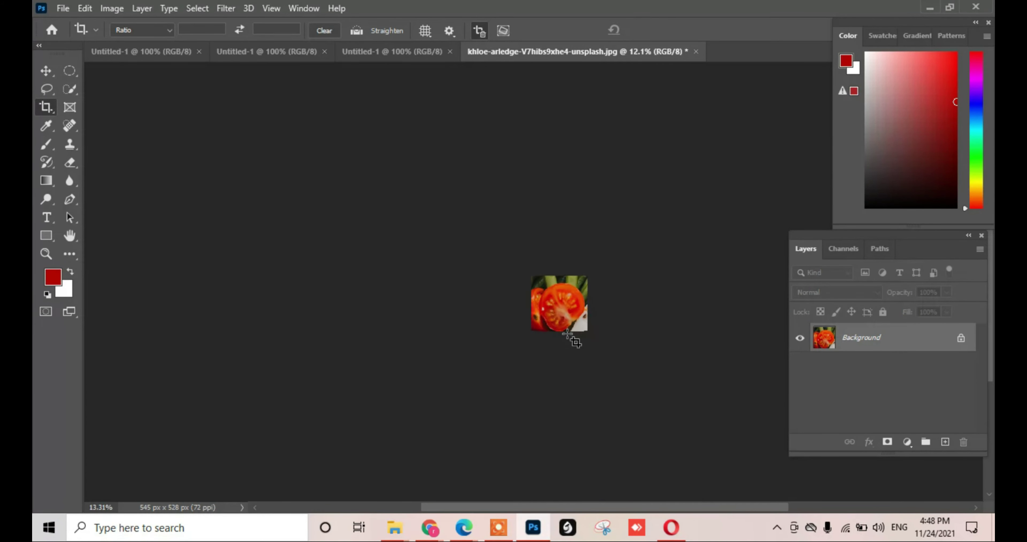
pyautogui.scroll(2, 567, 333)
pyautogui.scroll(2, 567, 333)
pyautogui.scroll(2, 567, 332)
pyautogui.scroll(1, 568, 333)
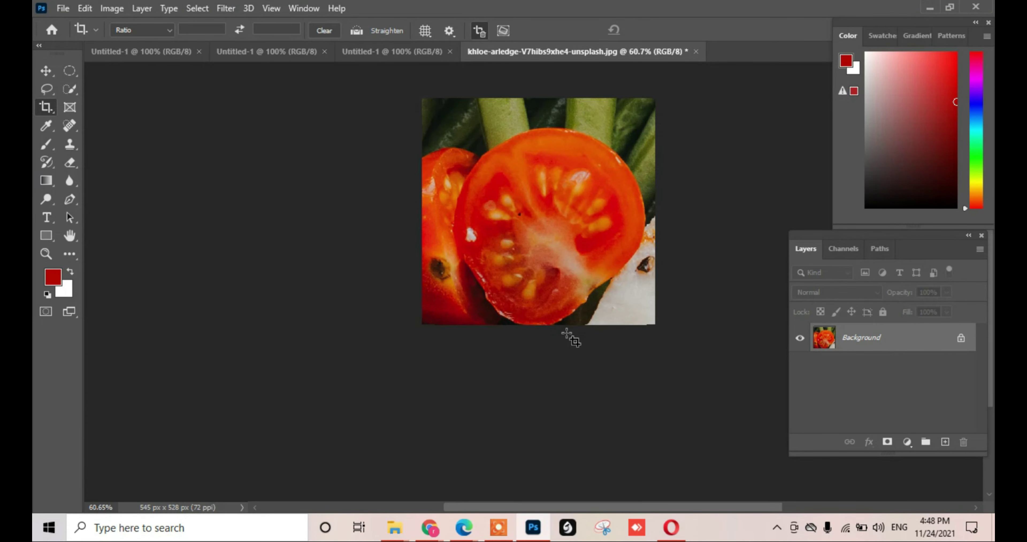
pyautogui.scroll(-2, 568, 333)
pyautogui.scroll(-1, 567, 333)
pyautogui.scroll(-1, 567, 333)
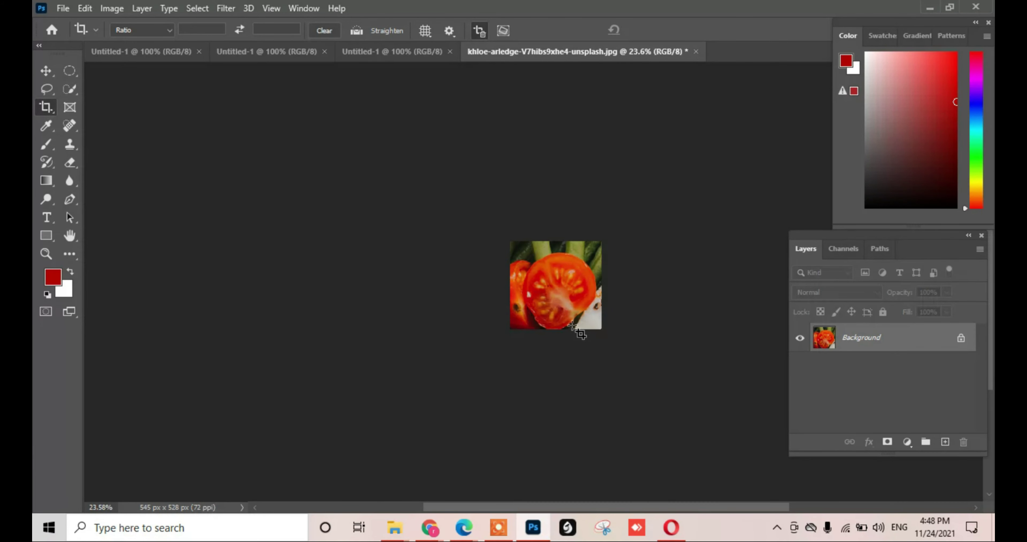
# Revert the tomato crop with Edit > Toggle Last State, restoring the 3451 × 3396 px bowl
pyautogui.click(85, 14)
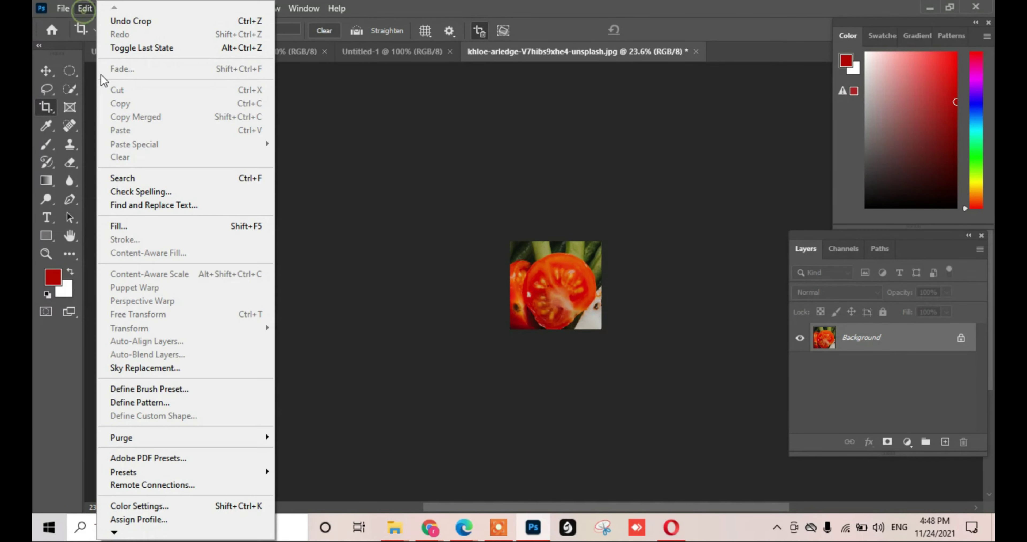
pyautogui.click(132, 32)
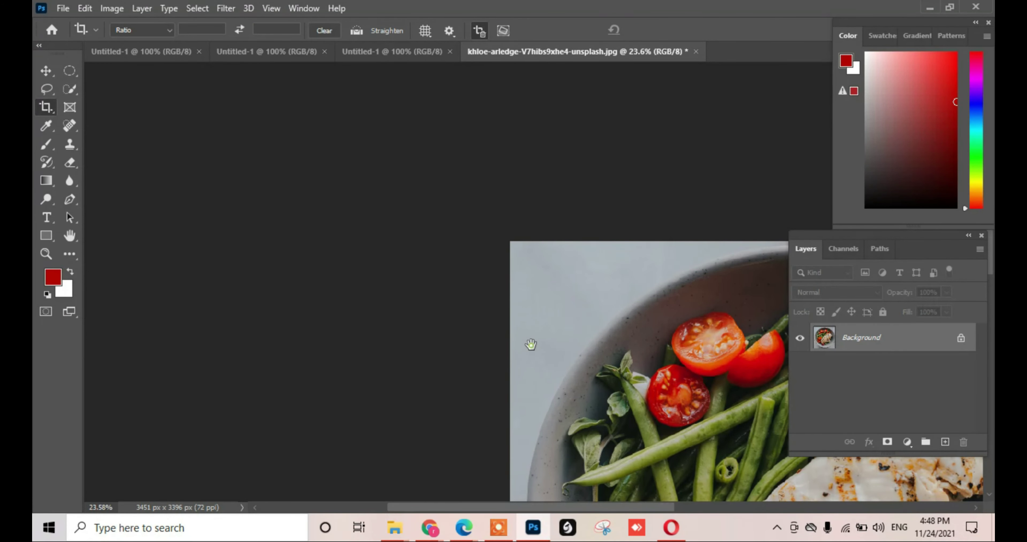
pyautogui.moveTo(530, 343); pyautogui.dragTo(268, 200)
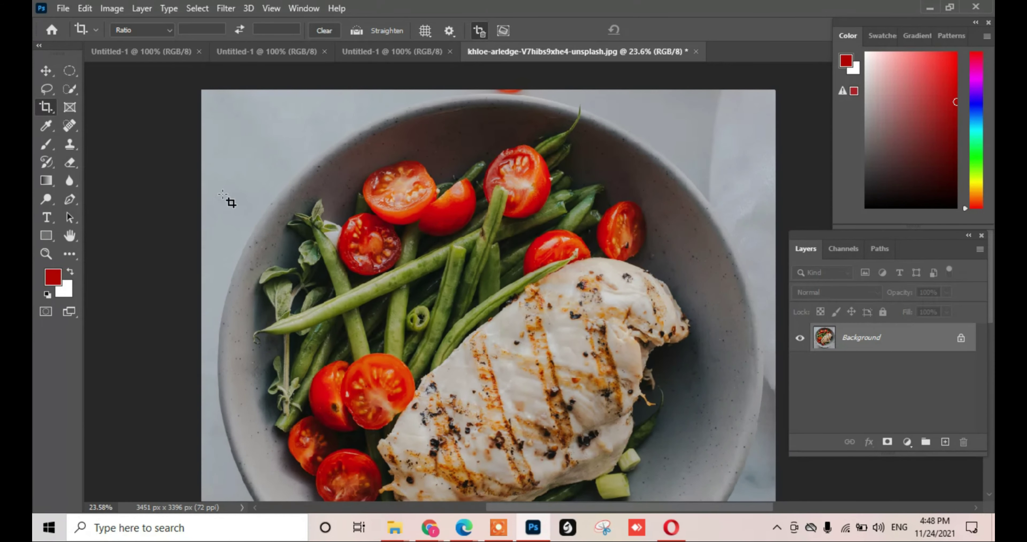
pyautogui.scroll(-2, 315, 263)
pyautogui.scroll(-2, 318, 270)
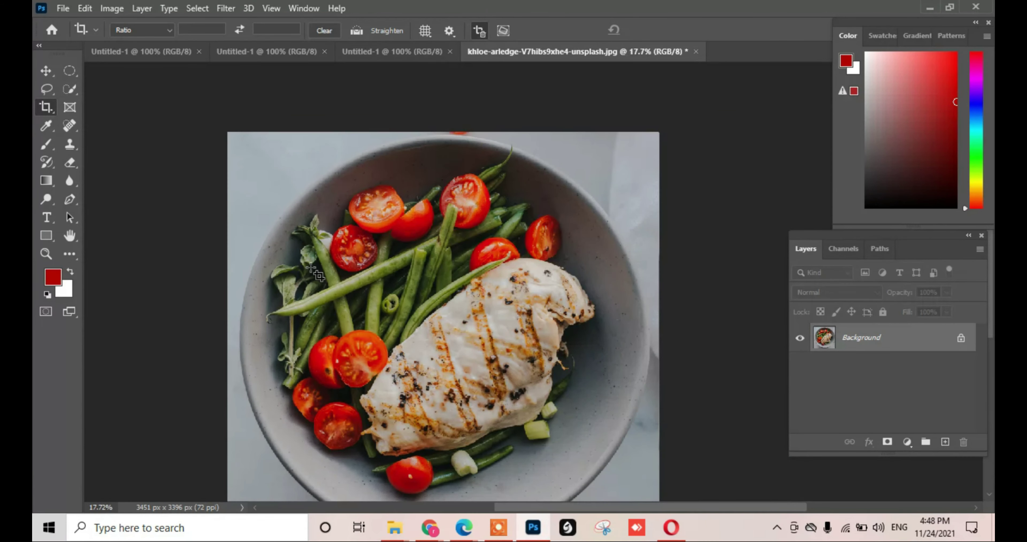
pyautogui.scroll(-2, 317, 275)
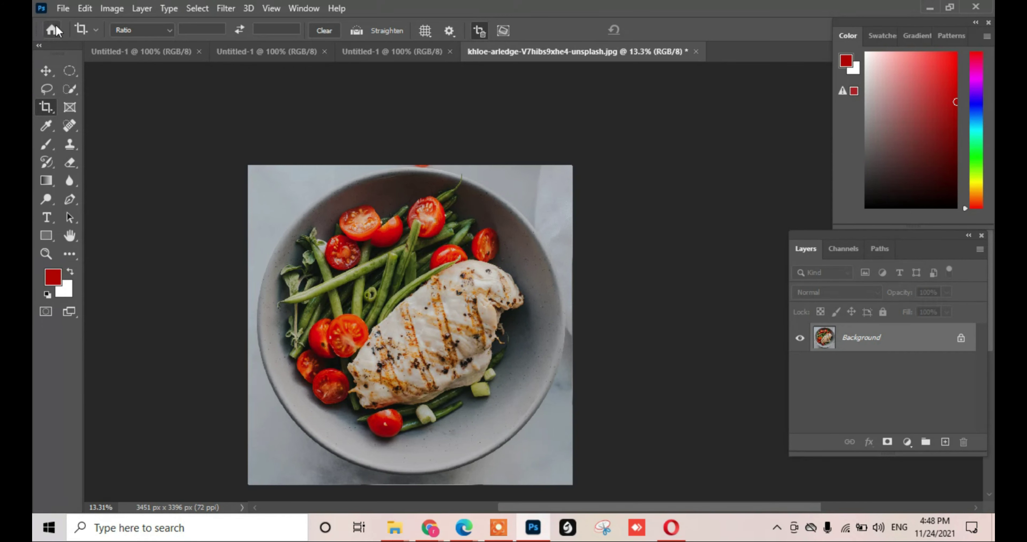
# Open the breakfast plate photo from the crop tool folder as a second document
pyautogui.click(63, 8)
pyautogui.click(80, 37)
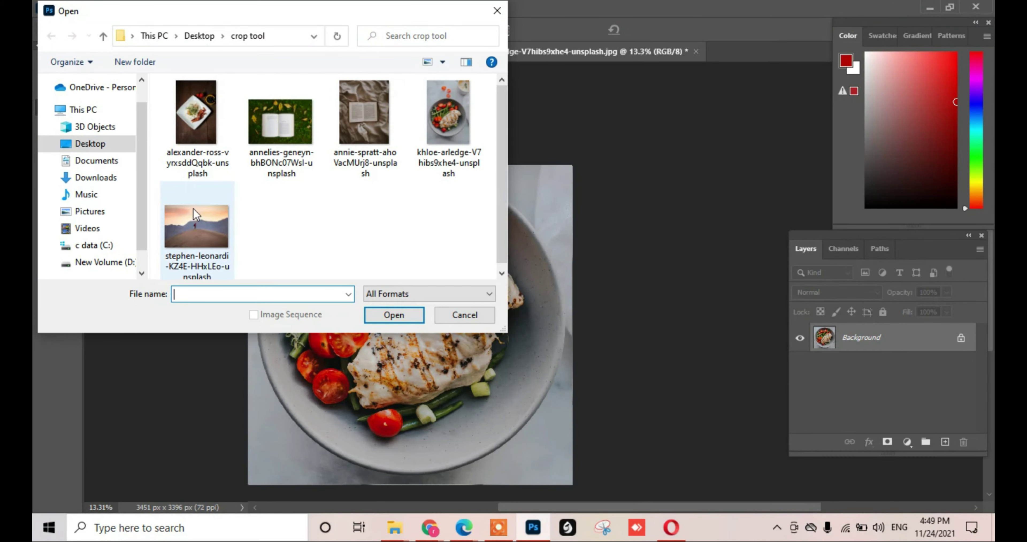
pyautogui.click(201, 122)
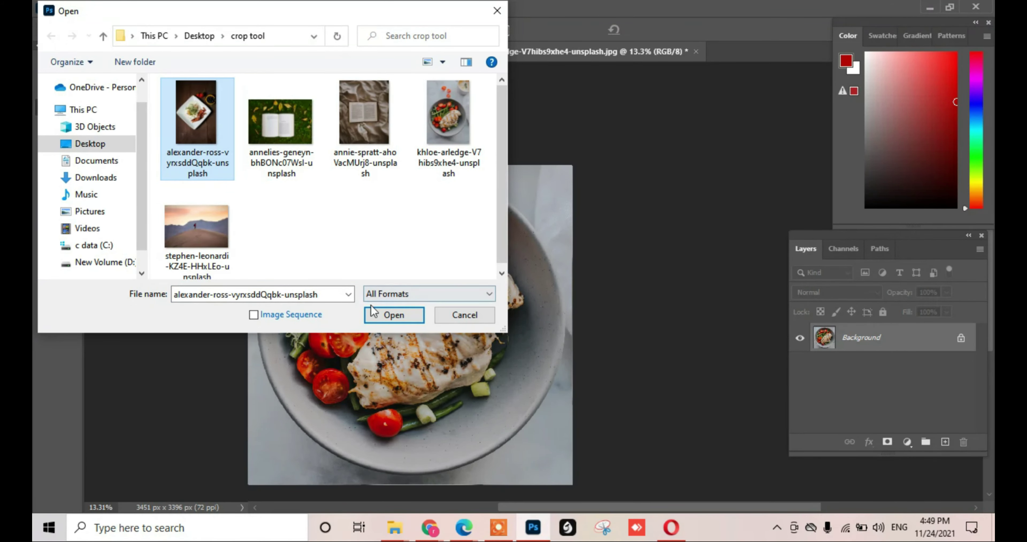
pyautogui.click(393, 315)
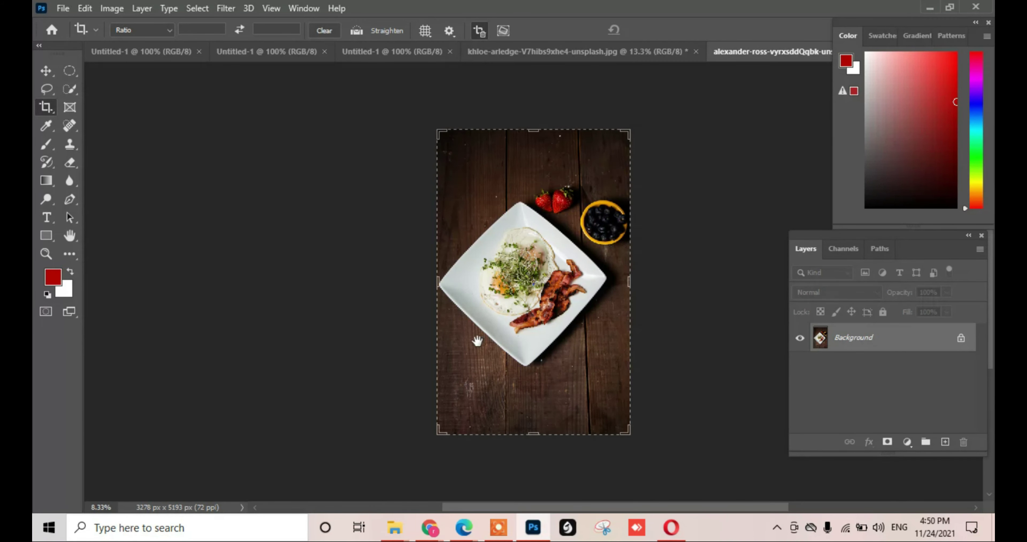
# Reframe the breakfast photo view, switch briefly to Move, then reveal the Crop Tool flyout
pyautogui.moveTo(683, 342)
pyautogui.mouseDown()
pyautogui.moveTo(452, 342)
pyautogui.moveTo(472, 332)
pyautogui.mouseUp()
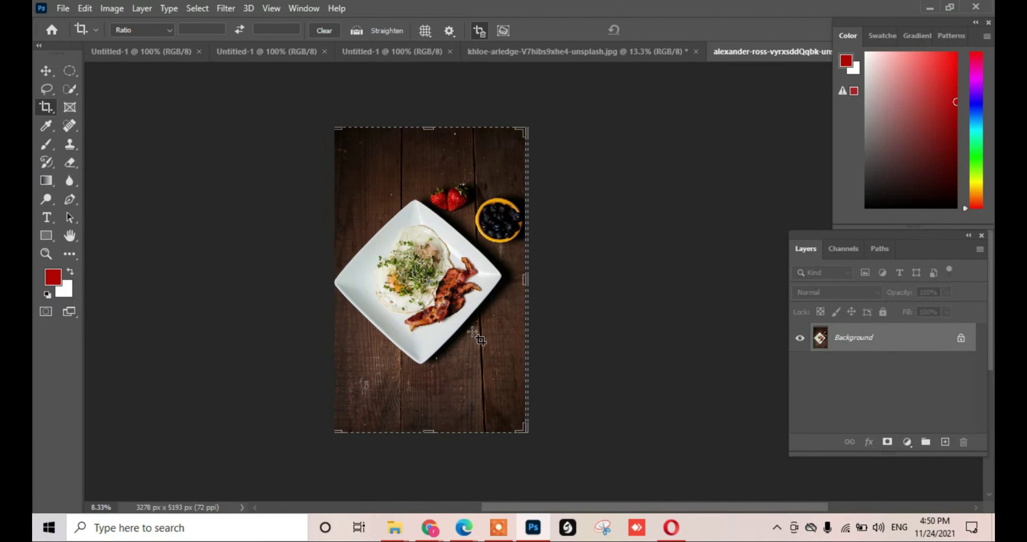
pyautogui.scroll(1, 471, 331)
pyautogui.scroll(1, 472, 332)
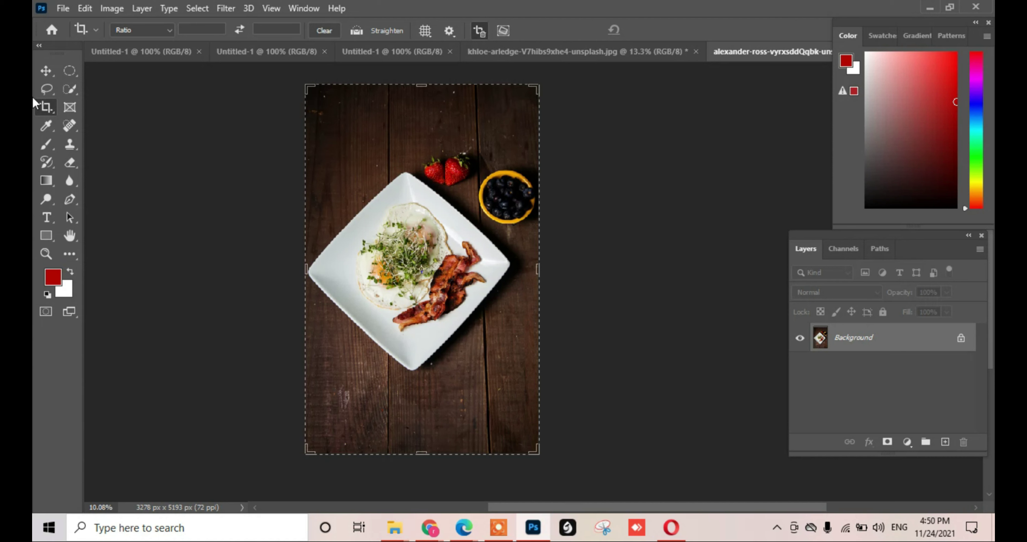
pyautogui.click(37, 71)
pyautogui.press('v')
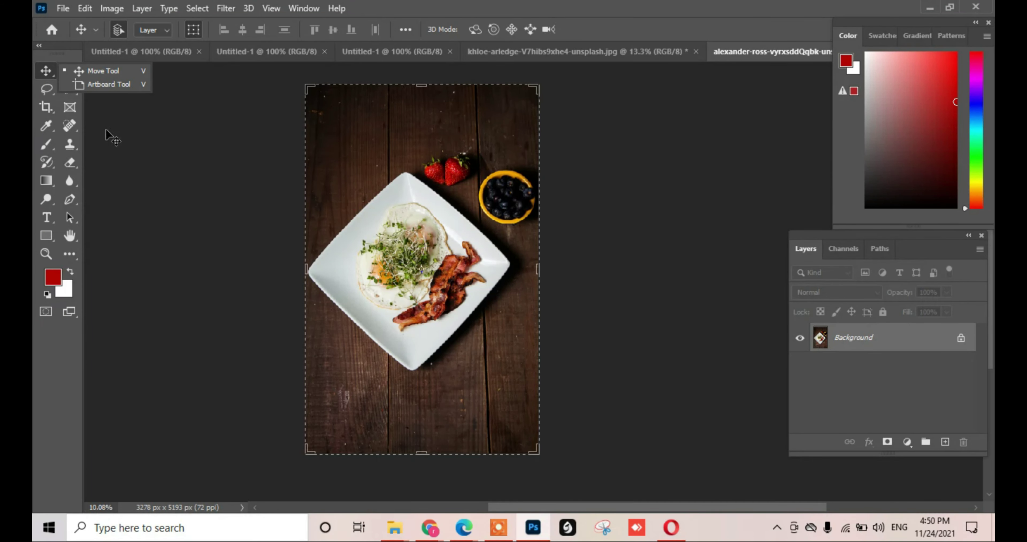
pyautogui.click(47, 108)
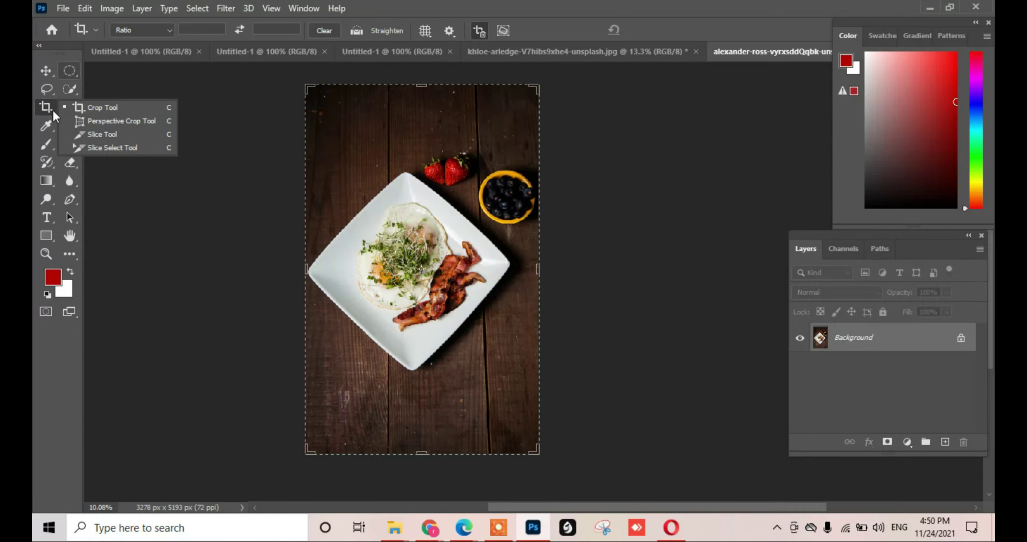
# Start a Polygonal Lasso selection at the plate's top corner along its upper-right edge
pyautogui.click(47, 91)
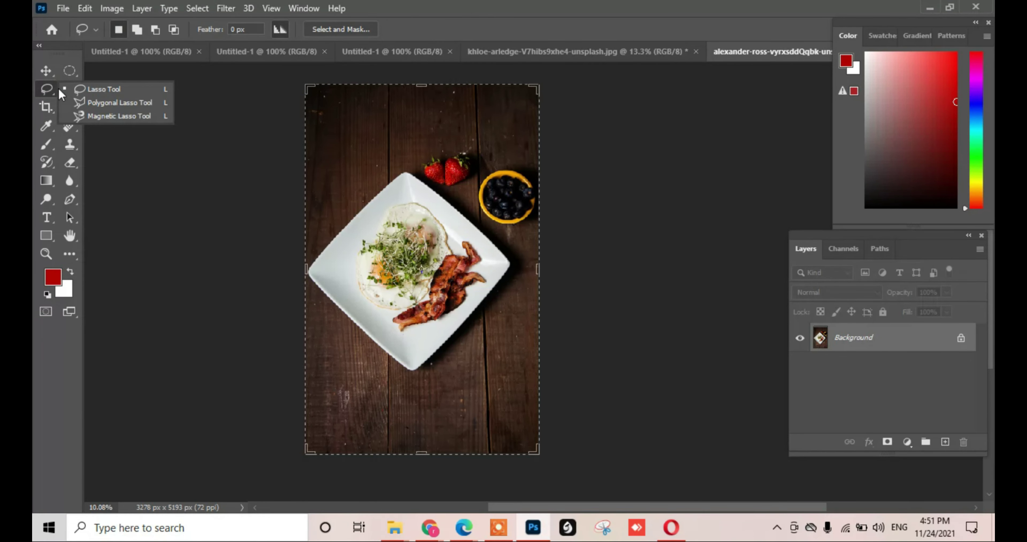
pyautogui.click(143, 91)
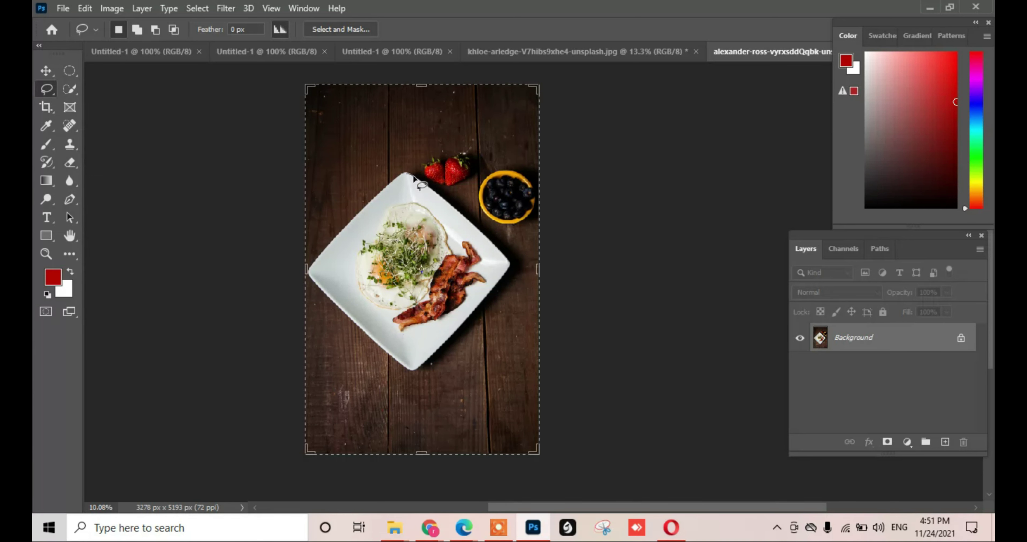
pyautogui.hotkey('shift', 'l')
pyautogui.click(407, 173)
pyautogui.click(449, 202)
pyautogui.click(487, 237)
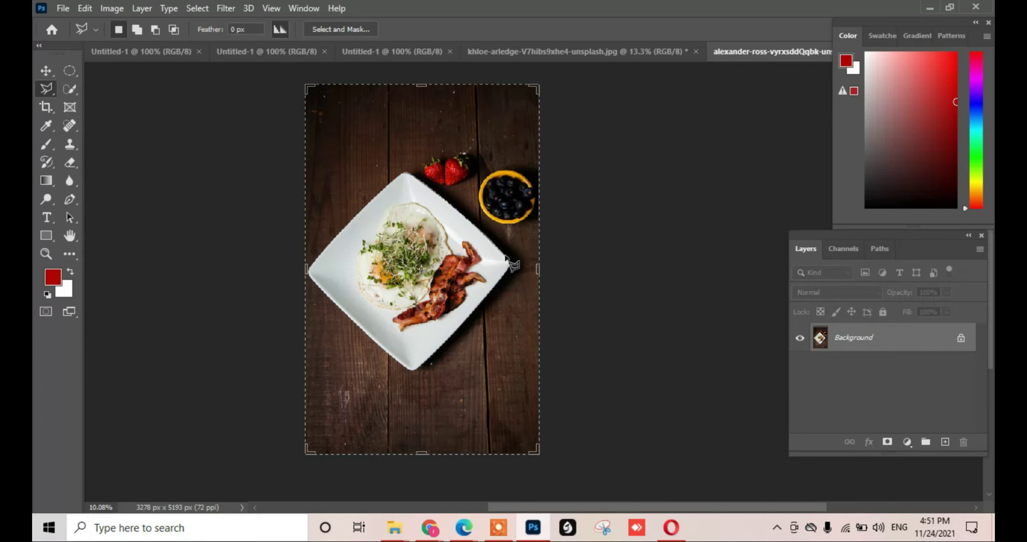
# Close the selection through the plate's right, bottom and left corners; unlock Background into Layer 0
pyautogui.click(511, 265)
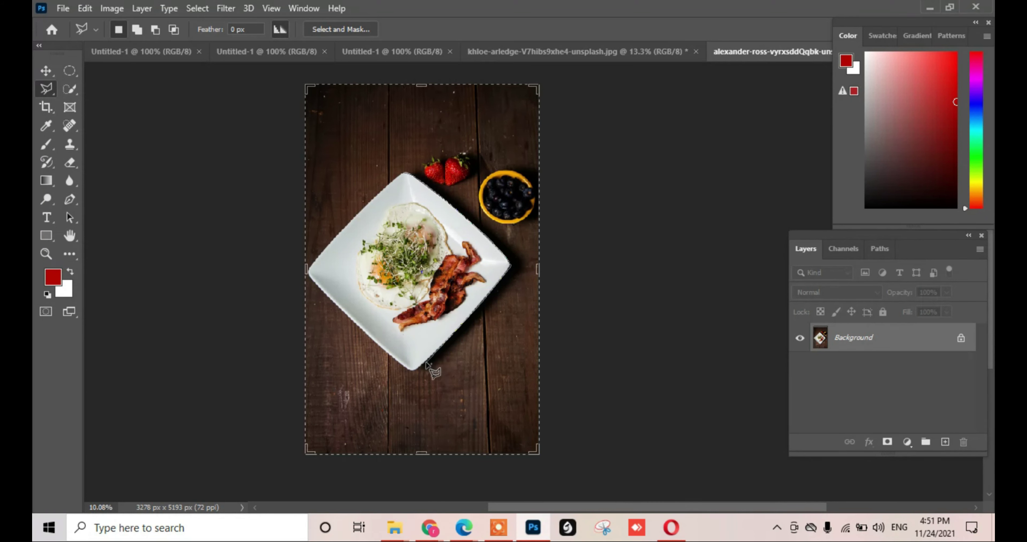
pyautogui.click(411, 371)
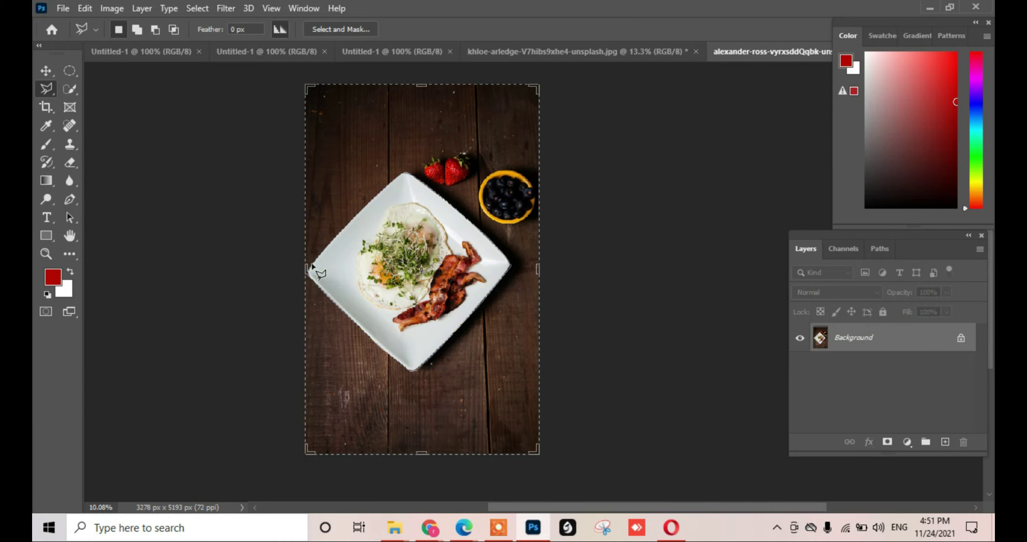
pyautogui.click(313, 265)
pyautogui.click(404, 175)
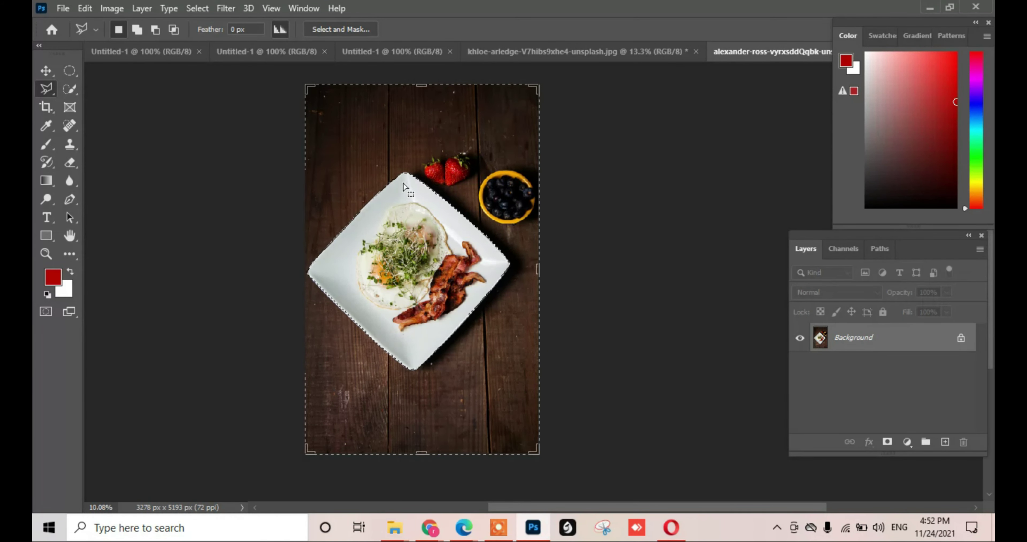
pyautogui.click(960, 339)
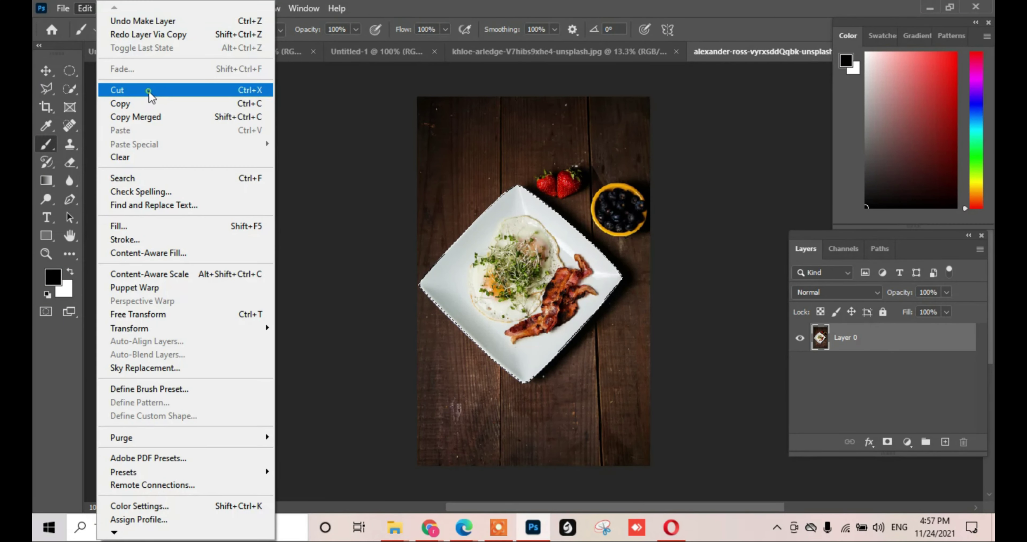
# Cut the selected plate from Layer 0 and paste it back as Layer 1
pyautogui.press('Escape')
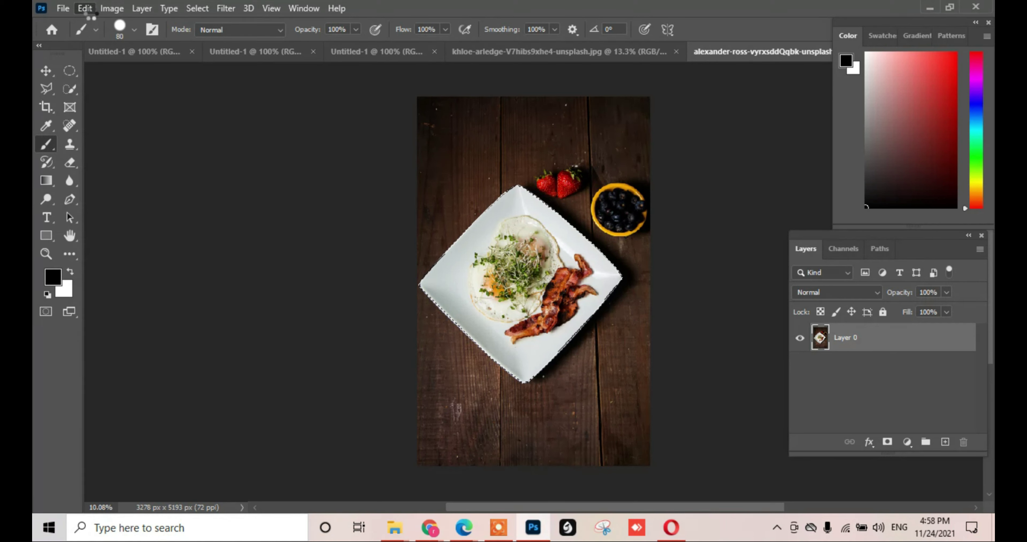
pyautogui.hotkey('ctrl', 'x')
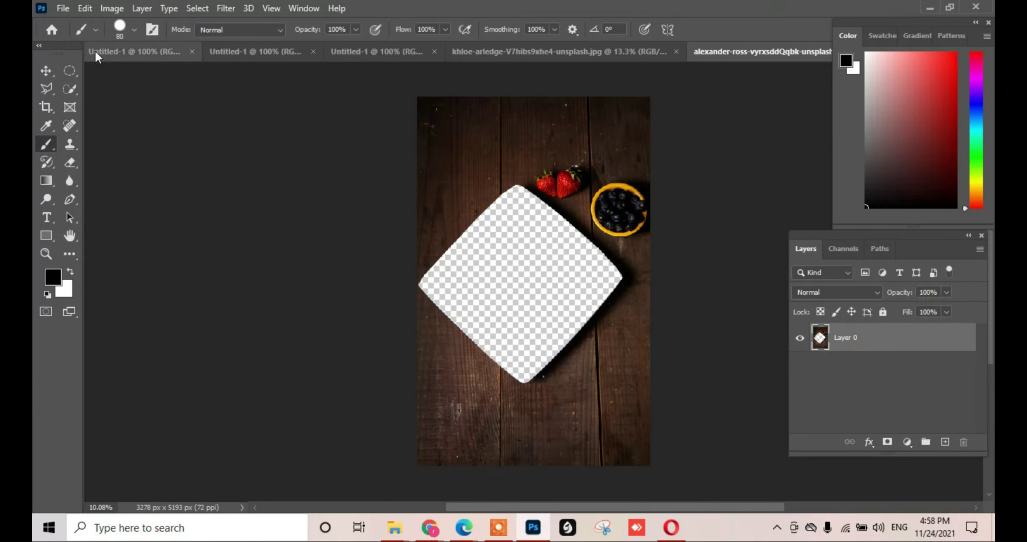
pyautogui.click(85, 8)
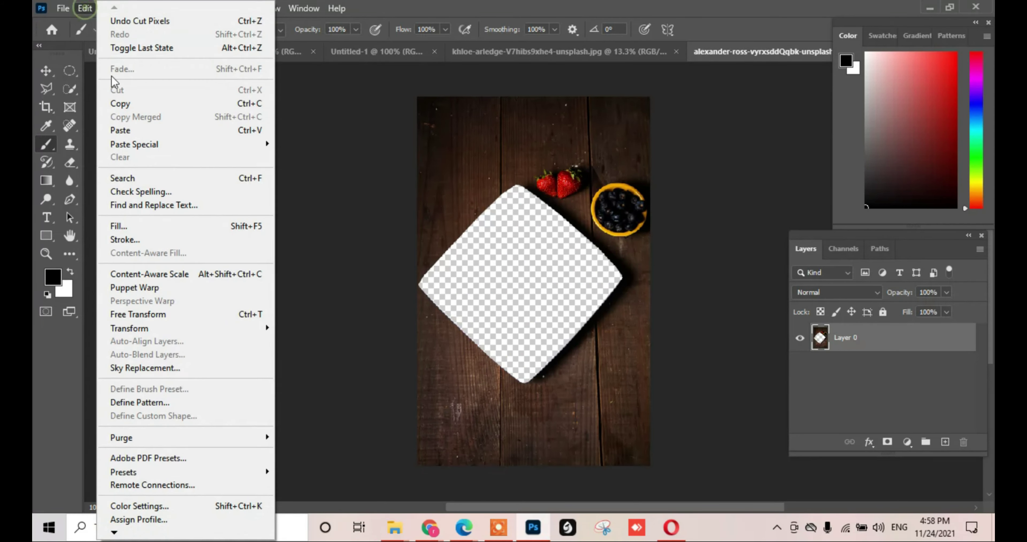
pyautogui.click(155, 130)
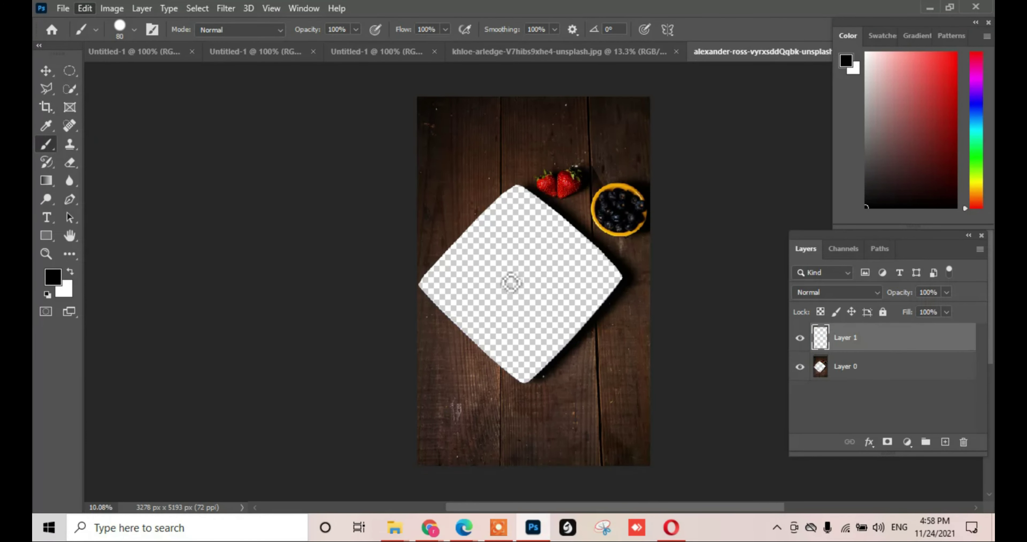
pyautogui.click(45, 71)
# Move the pasted plate on Layer 1 down below its empty cut-out and commit the transform
pyautogui.hotkey('ctrl', 't')
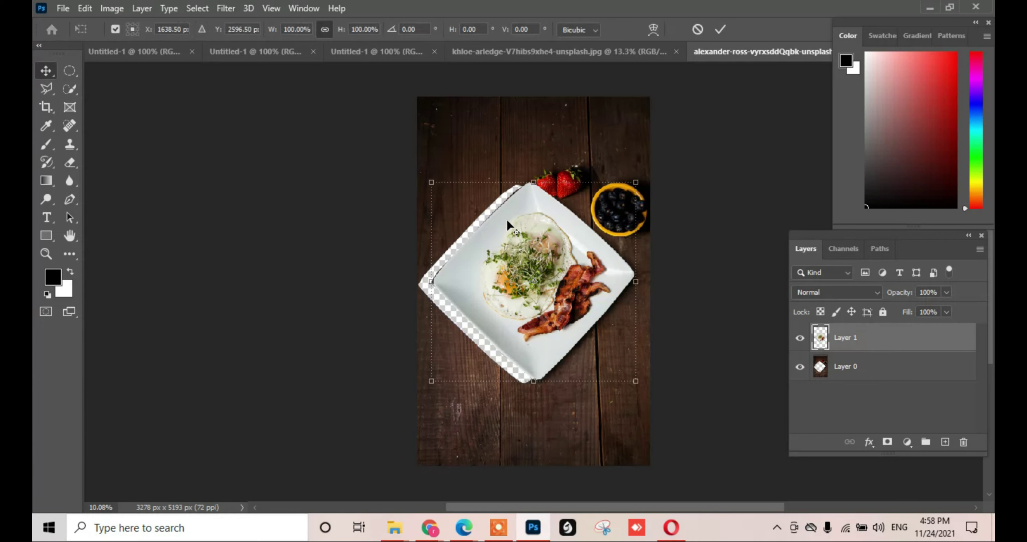
pyautogui.moveTo(507, 217); pyautogui.dragTo(512, 202)
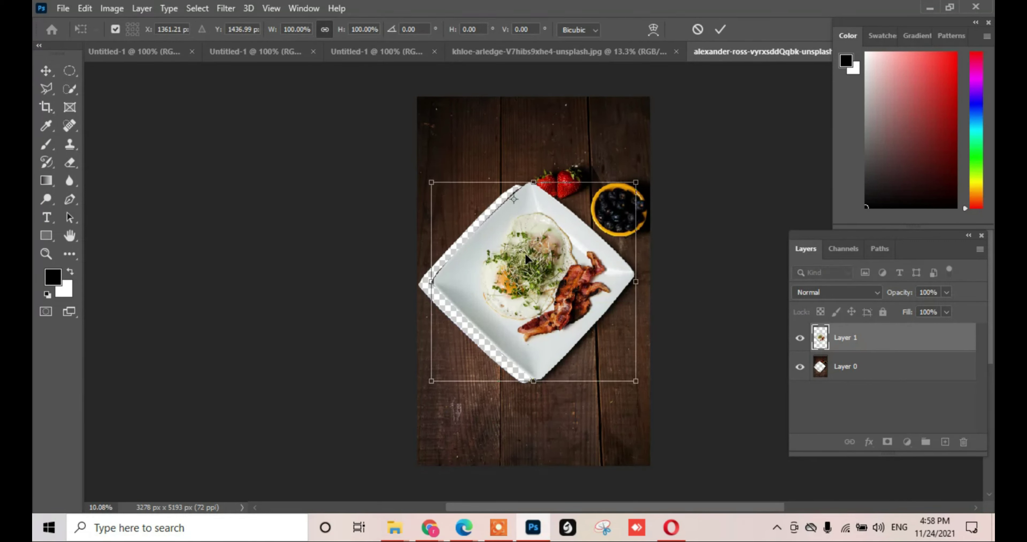
pyautogui.moveTo(534, 262); pyautogui.dragTo(527, 211)
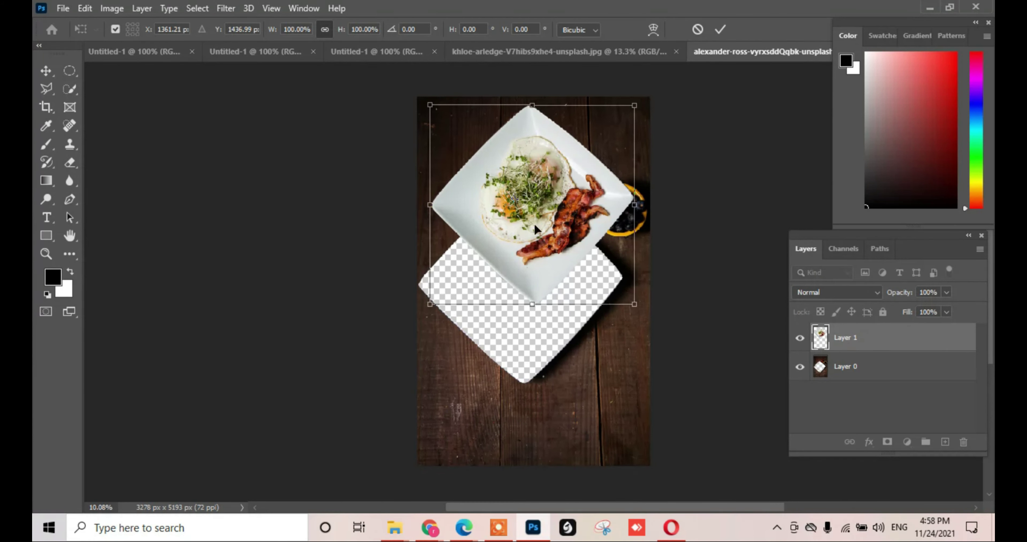
pyautogui.moveTo(535, 228); pyautogui.dragTo(542, 376)
pyautogui.click(720, 29)
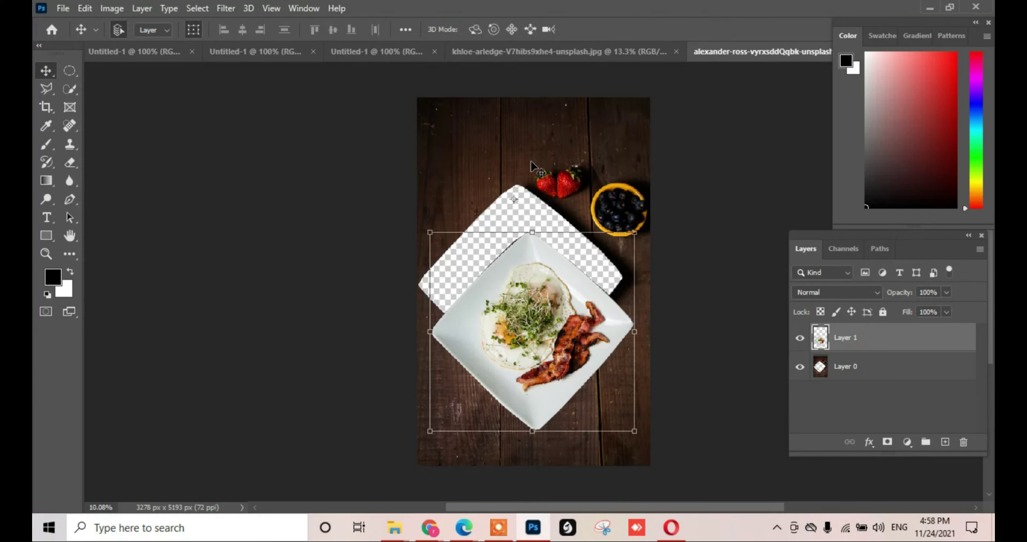
# Select Layer 0 and bring up the crop tool variants
pyautogui.click(477, 163)
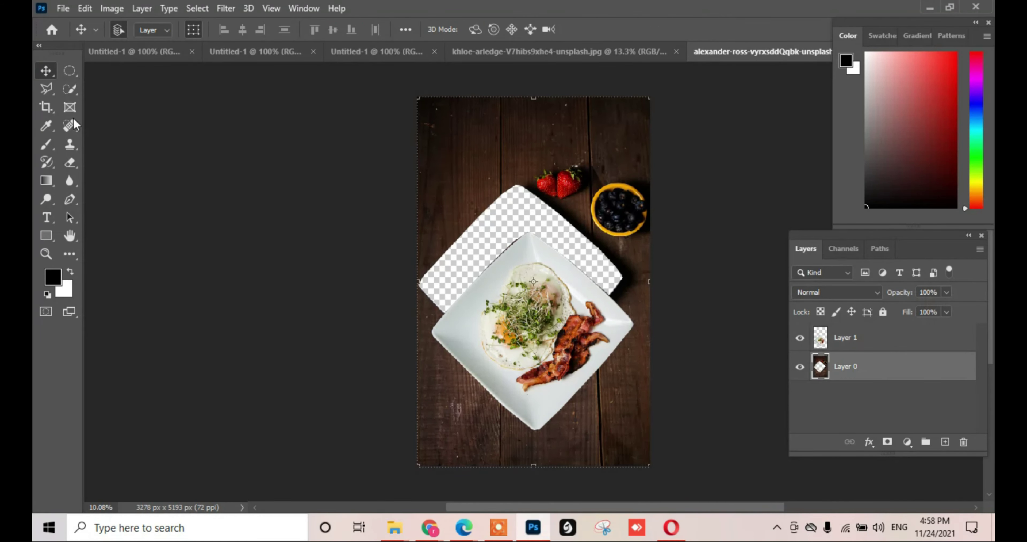
pyautogui.click(46, 108)
pyautogui.rightClick(45, 107)
# Crop the canvas to 880 × 953 px around the yellow blueberry bowl
pyautogui.click(92, 103)
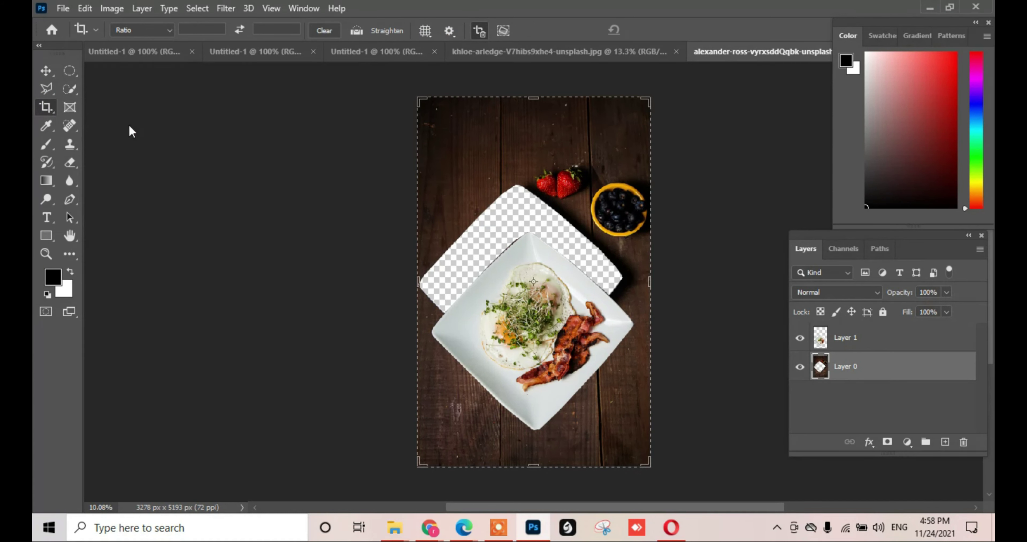
pyautogui.moveTo(532, 159); pyautogui.dragTo(597, 197)
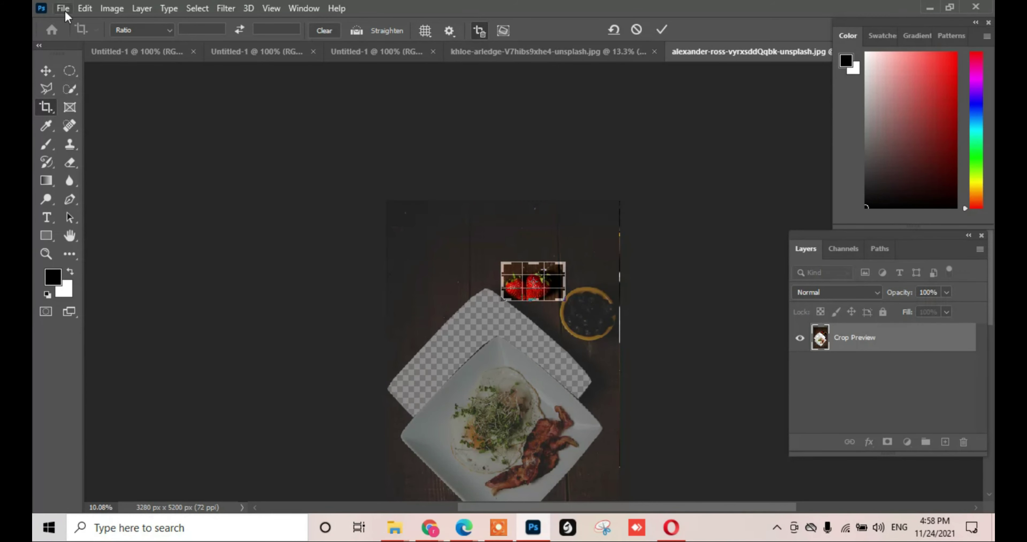
pyautogui.click(85, 8)
pyautogui.click(120, 20)
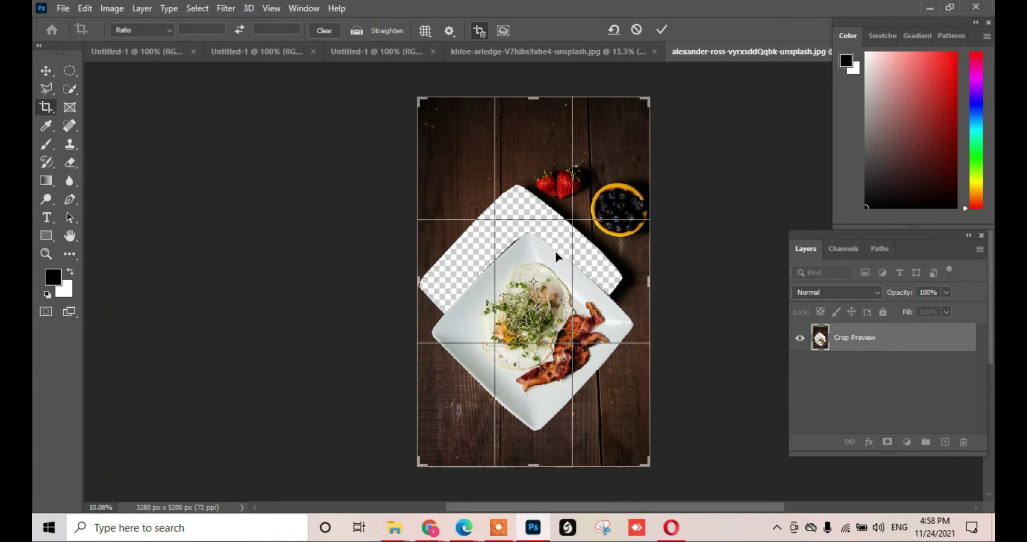
pyautogui.moveTo(649, 99)
pyautogui.mouseDown()
pyautogui.moveTo(658, 133)
pyautogui.moveTo(649, 137)
pyautogui.mouseUp()
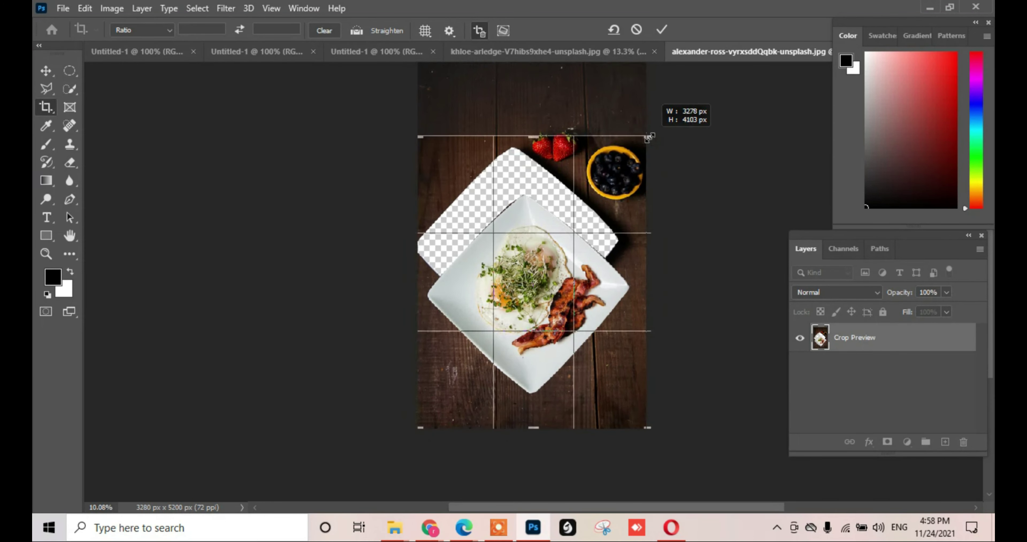
pyautogui.moveTo(413, 279); pyautogui.dragTo(503, 277)
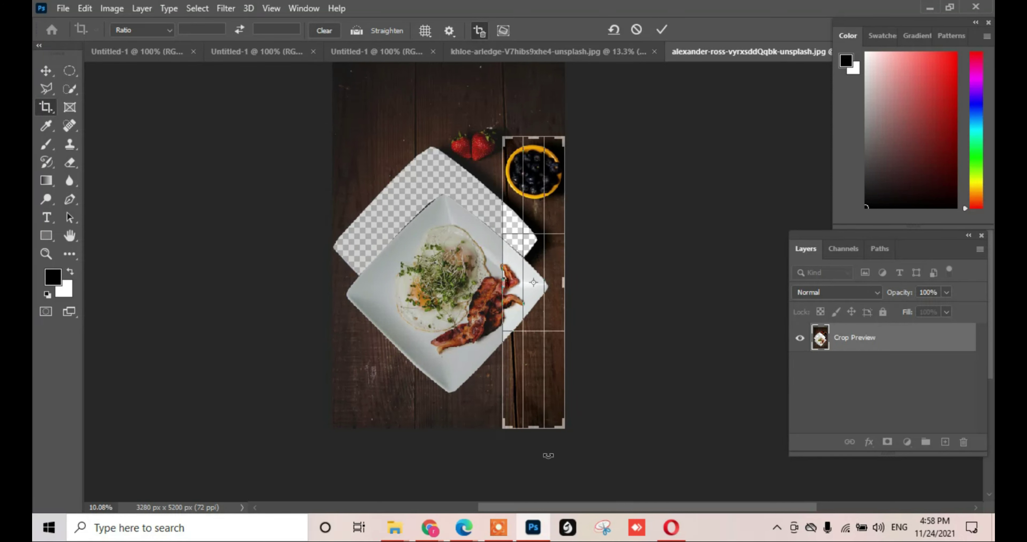
pyautogui.moveTo(540, 422); pyautogui.dragTo(539, 316)
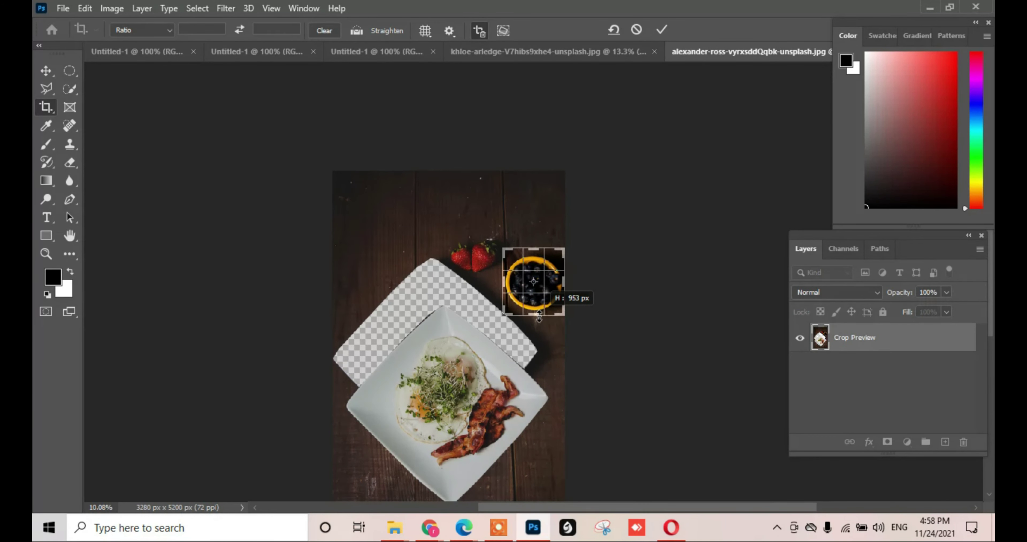
pyautogui.moveTo(540, 317); pyautogui.dragTo(539, 317)
pyautogui.click(662, 29)
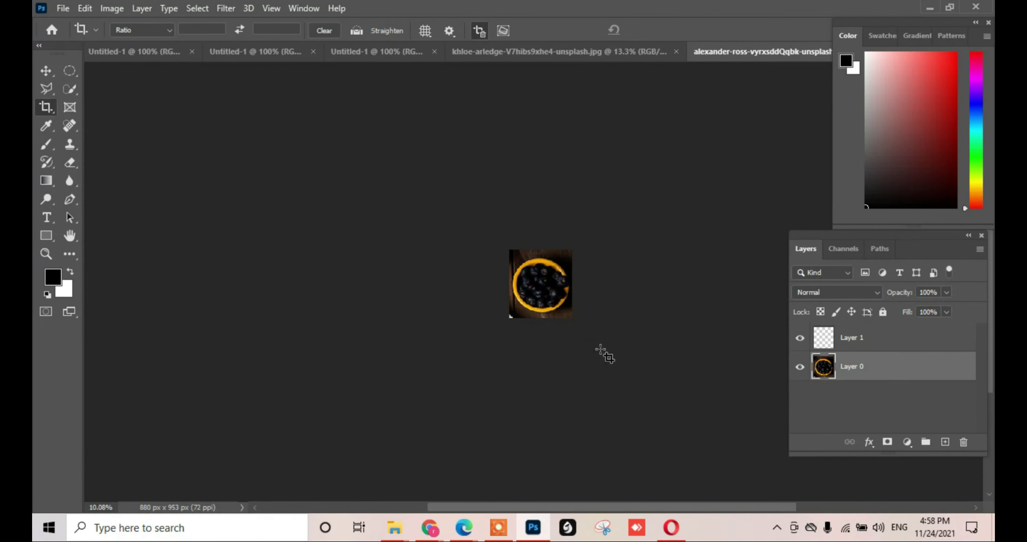
pyautogui.scroll(2, 539, 284)
pyautogui.scroll(2, 538, 284)
pyautogui.scroll(2, 539, 284)
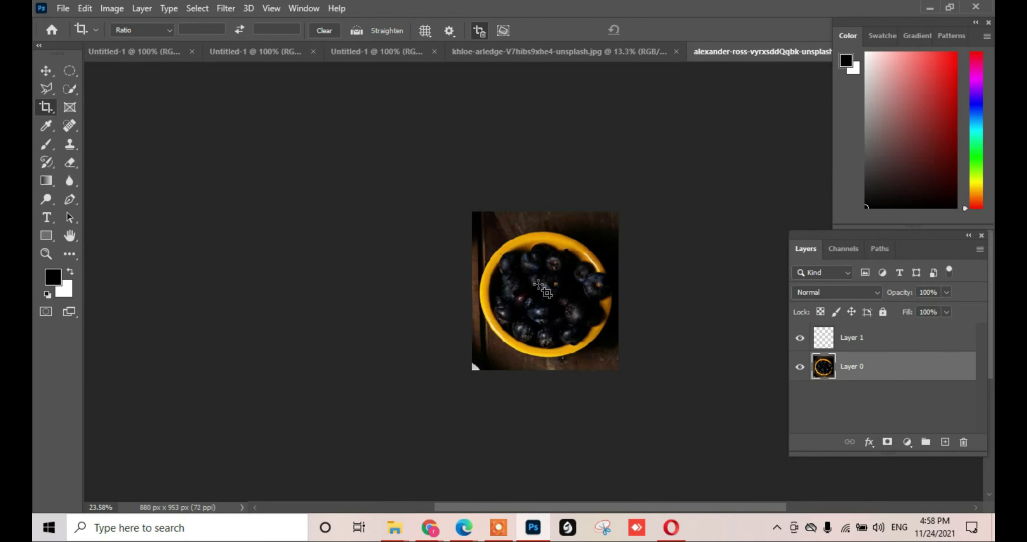
pyautogui.scroll(2, 539, 284)
pyautogui.scroll(1, 539, 283)
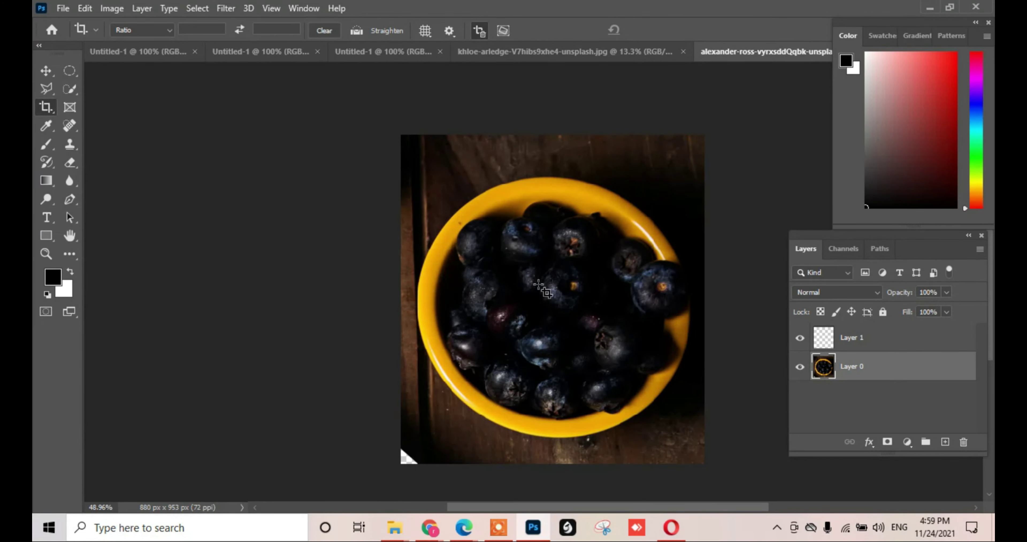
pyautogui.scroll(1, 539, 284)
pyautogui.scroll(-1, 540, 284)
pyautogui.scroll(-1, 539, 284)
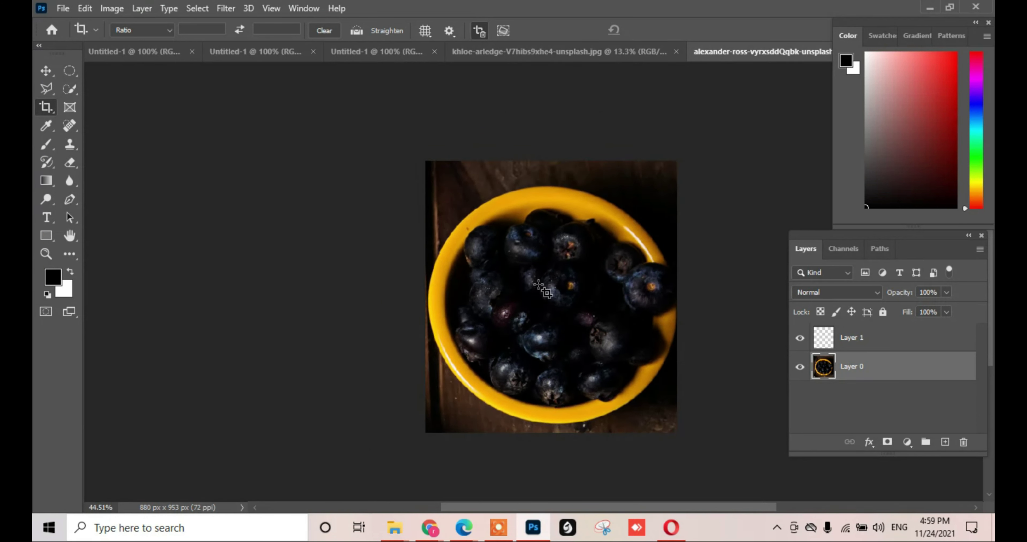
pyautogui.scroll(-1, 538, 284)
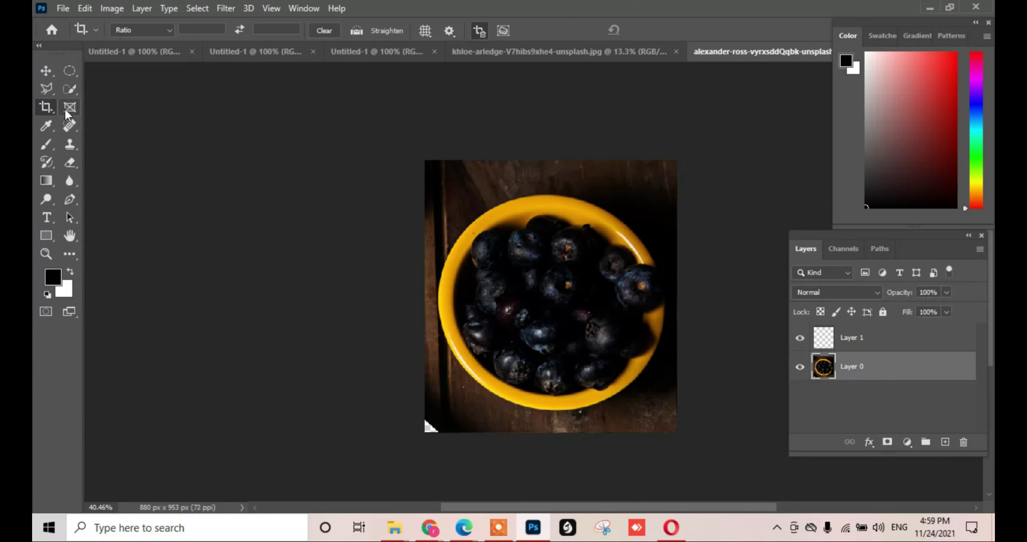
# Clone wood texture over the transparent lower-left corner using an enlarged Clone Stamp brush
pyautogui.click(70, 145)
pyautogui.rightClick(70, 144)
pyautogui.click(137, 142)
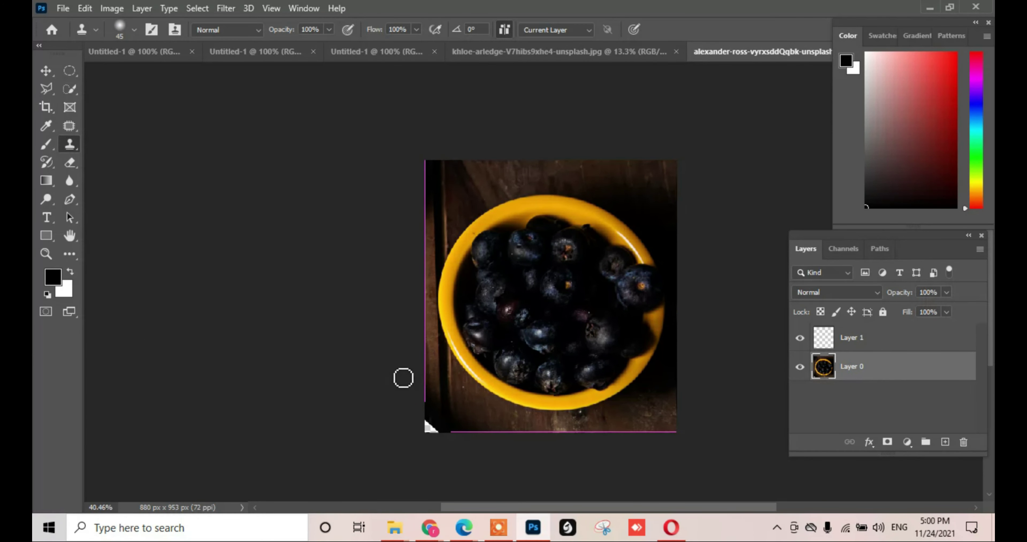
pyautogui.press(']')
pyautogui.press(']')
pyautogui.press(']')
pyautogui.press(']')
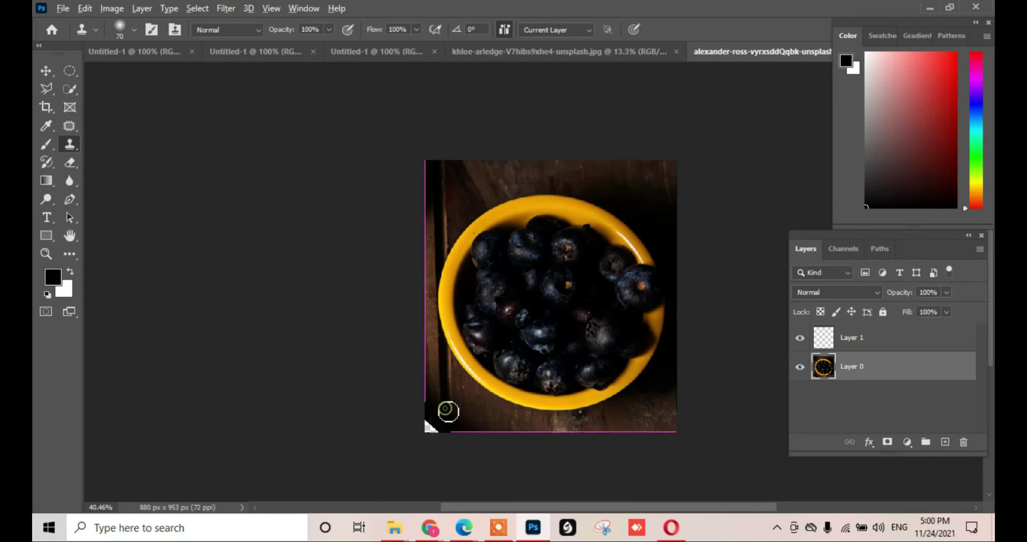
pyautogui.moveTo(435, 424)
pyautogui.mouseDown()
pyautogui.moveTo(437, 435)
pyautogui.moveTo(420, 415)
pyautogui.mouseUp()
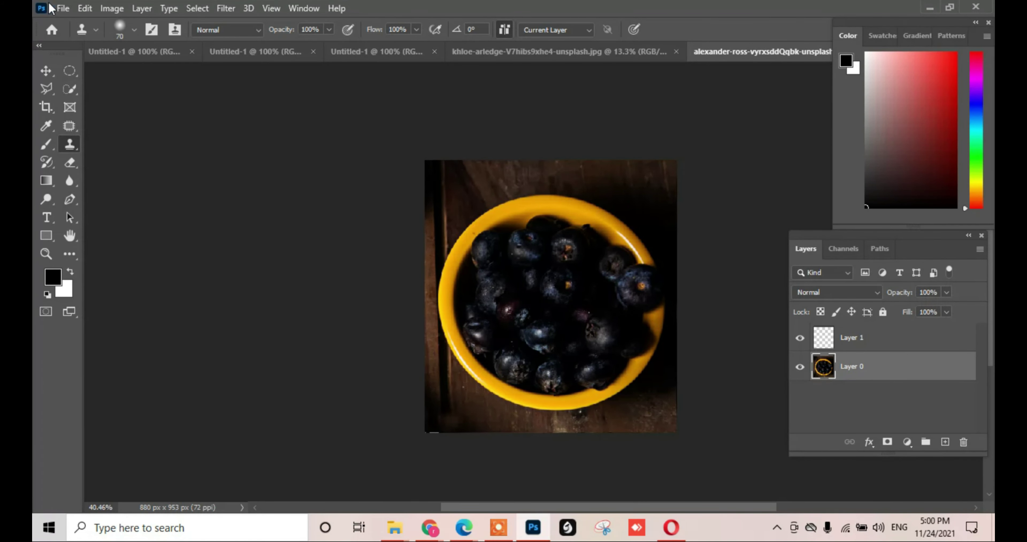
pyautogui.click(63, 9)
pyautogui.press('Escape')
# Open the desert landscape and open-book-on-fabric photos from the crop tool folder
pyautogui.doubleClick(299, 177)
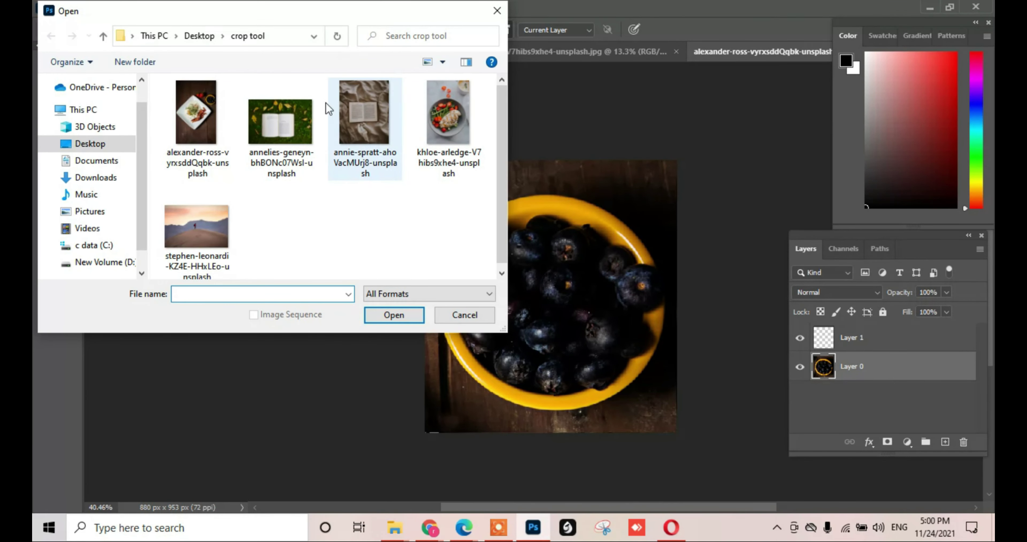
pyautogui.click(194, 220)
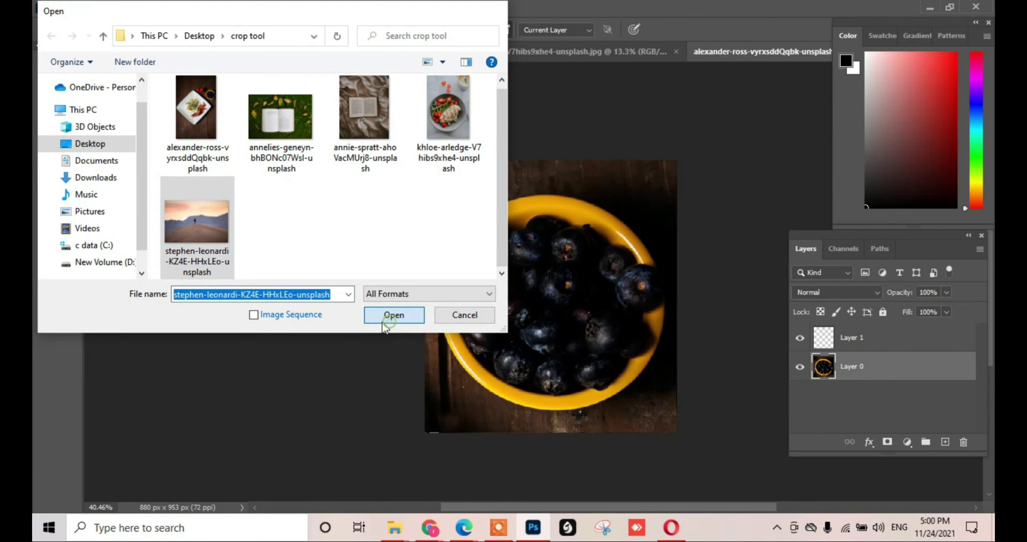
pyautogui.click(393, 315)
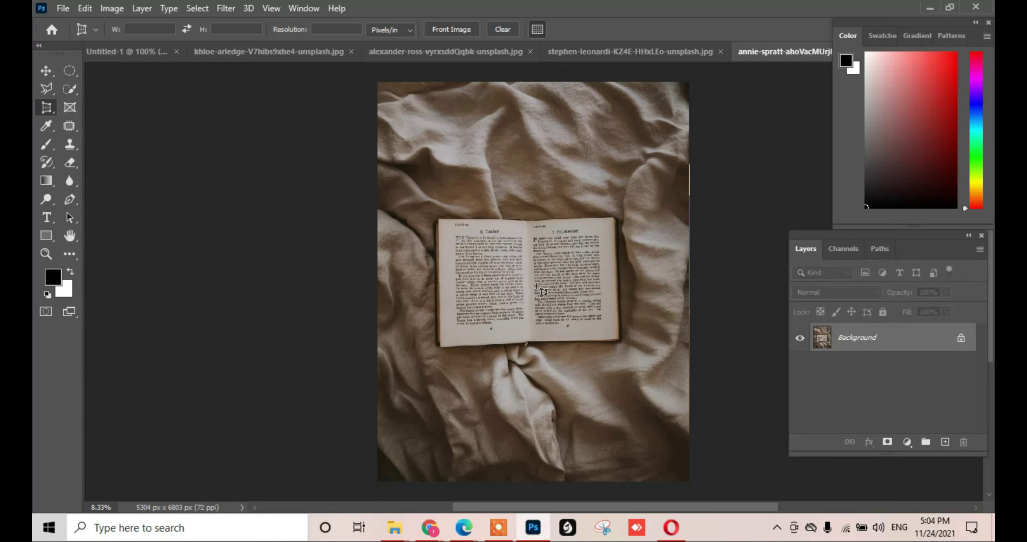
# Zoom in on the open-book photo so the book's lower edge is visible
pyautogui.click(46, 71)
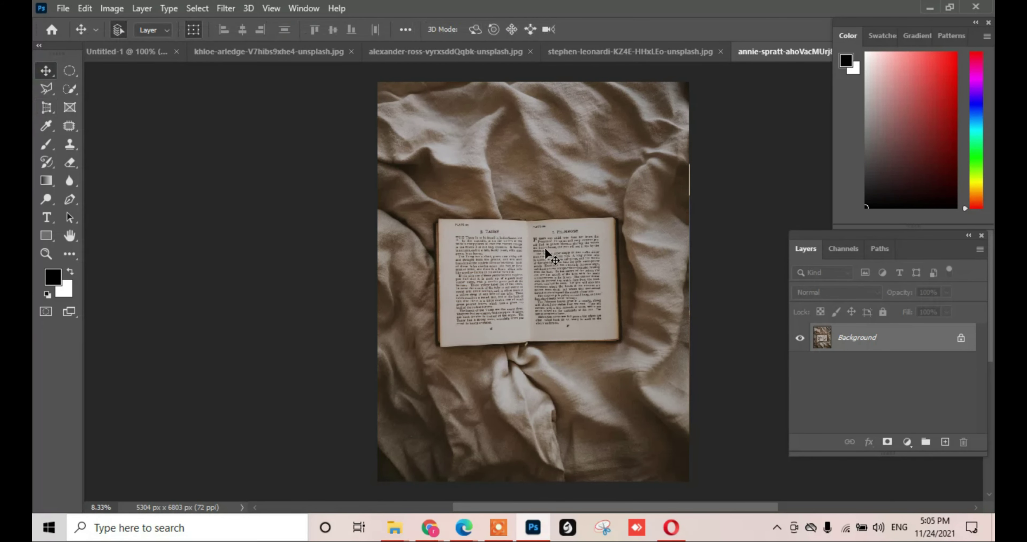
pyautogui.moveTo(523, 270); pyautogui.dragTo(415, 274)
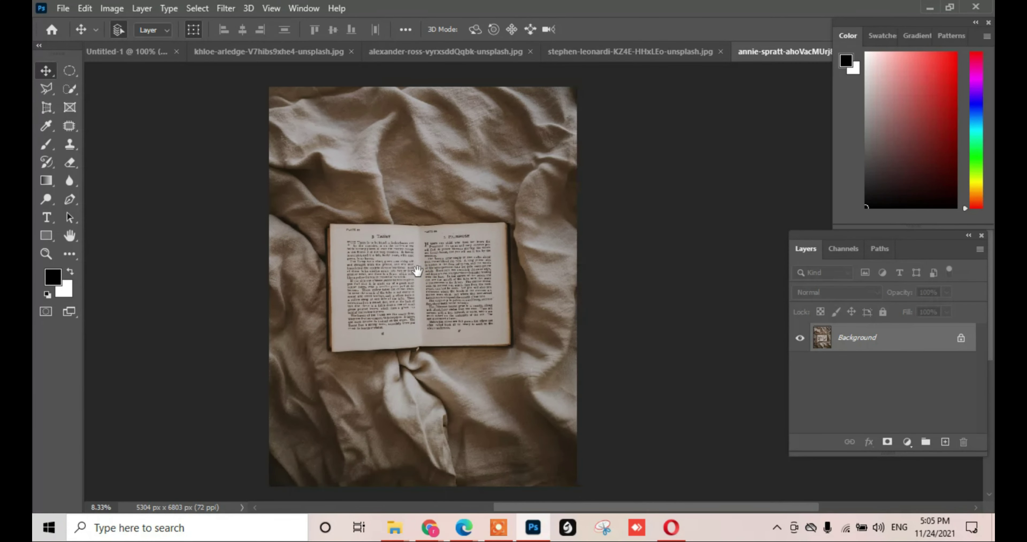
pyautogui.scroll(1, 457, 297)
pyautogui.scroll(2, 457, 297)
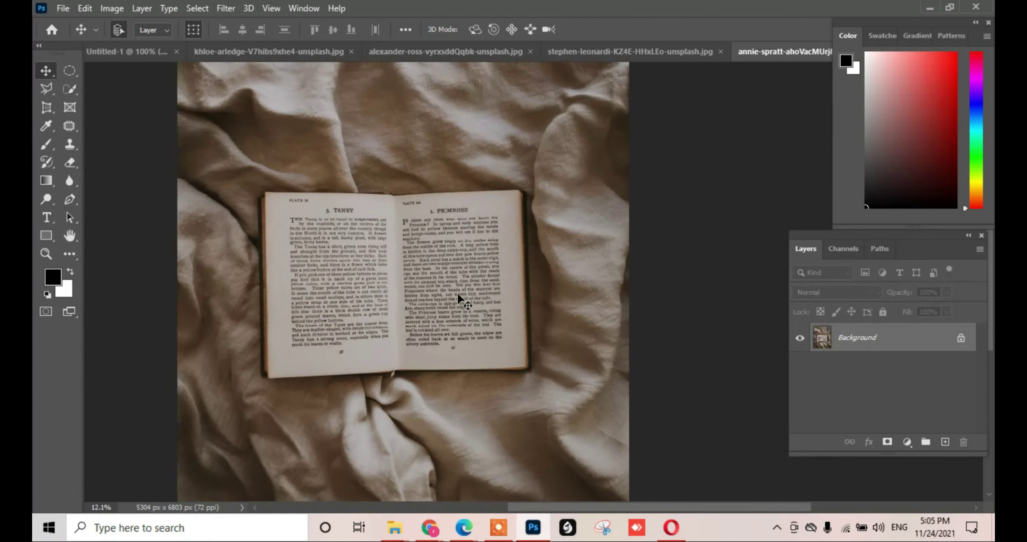
pyautogui.scroll(1, 458, 297)
pyautogui.scroll(1, 458, 297)
pyautogui.scroll(1, 457, 297)
pyautogui.scroll(1, 457, 297)
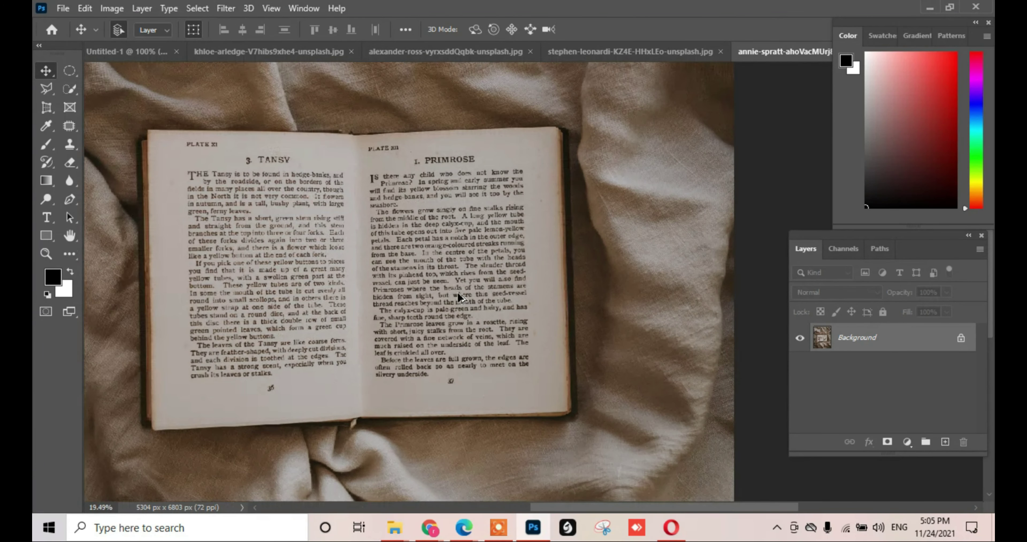
pyautogui.scroll(1, 458, 297)
pyautogui.scroll(1, 458, 297)
pyautogui.scroll(1, 457, 297)
pyautogui.scroll(1, 457, 296)
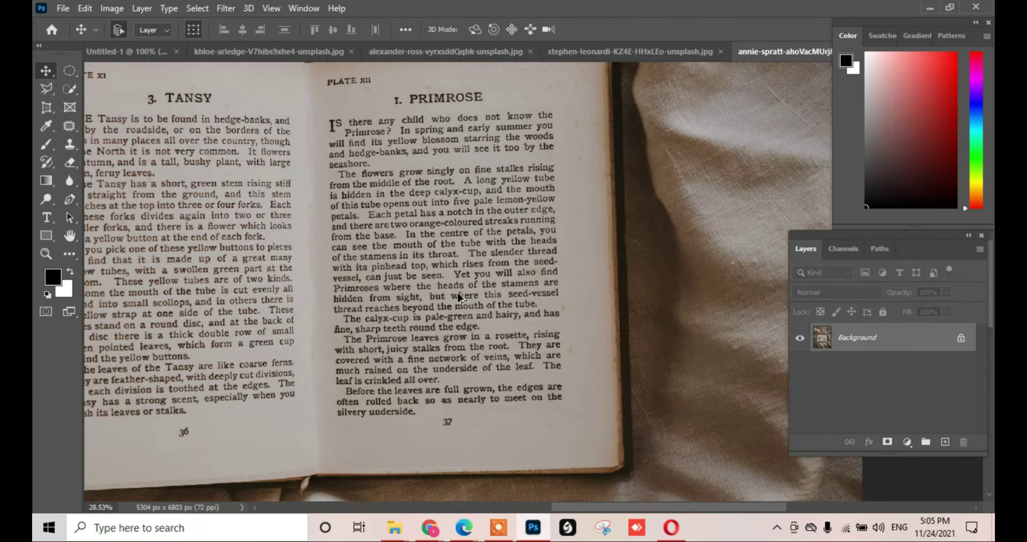
pyautogui.moveTo(471, 270); pyautogui.dragTo(472, 287)
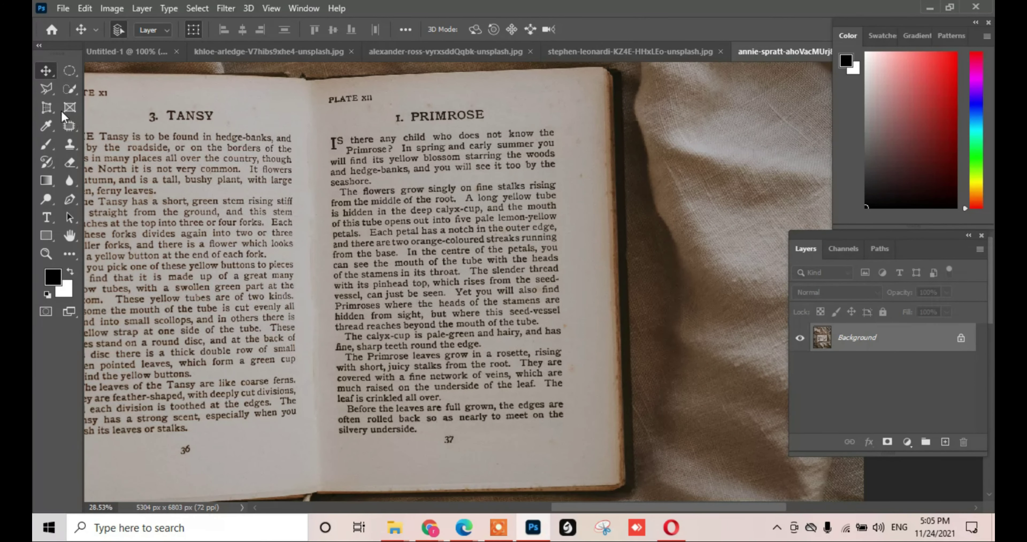
# Perspective-crop the right PRIMROSE page by its four corners, flattening it to 1503 × 2087 px
pyautogui.click(50, 106)
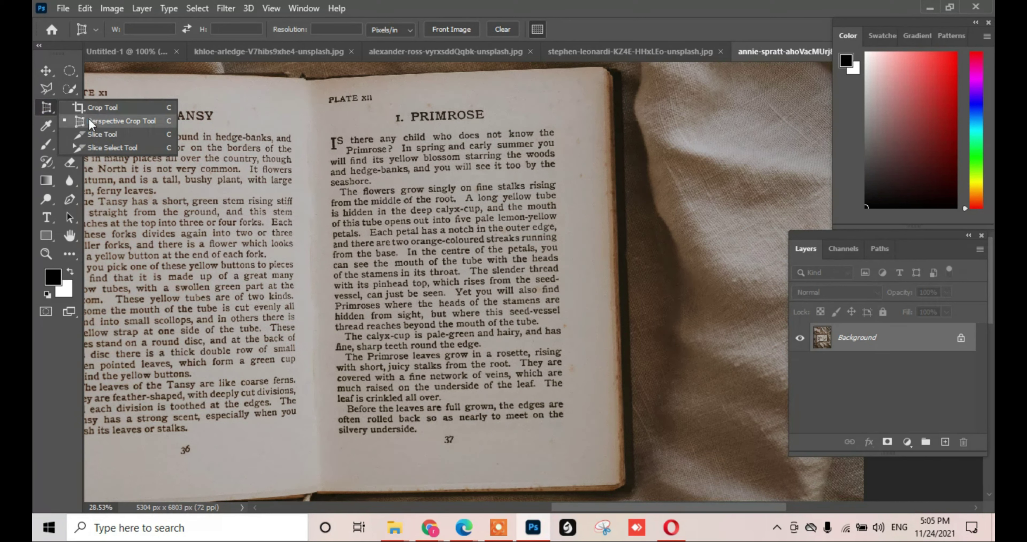
pyautogui.click(89, 120)
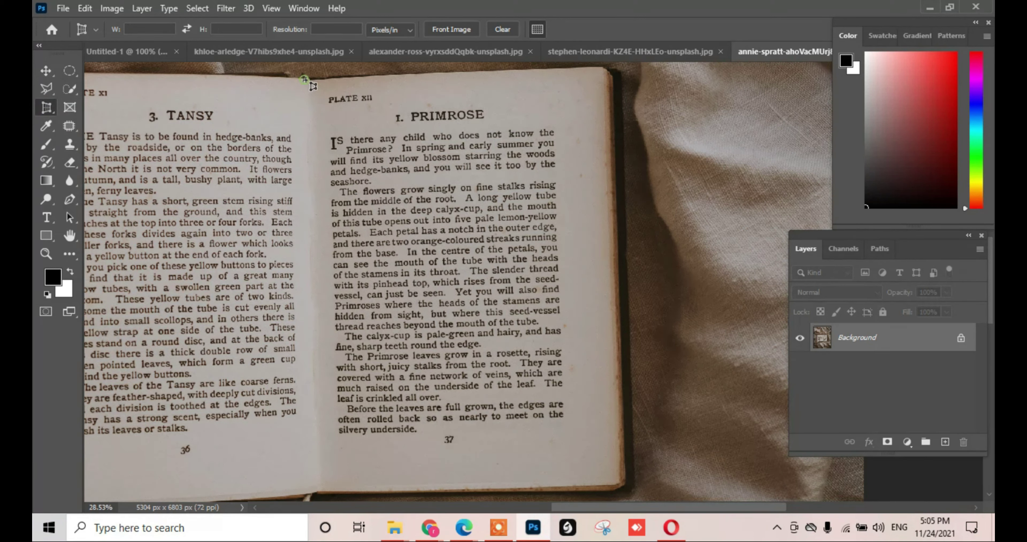
pyautogui.click(304, 79)
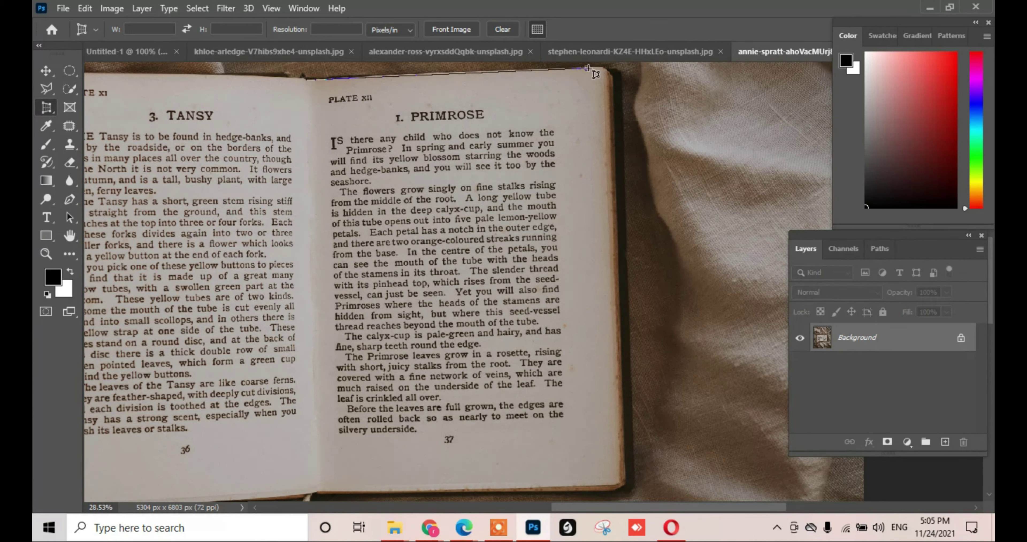
pyautogui.click(605, 69)
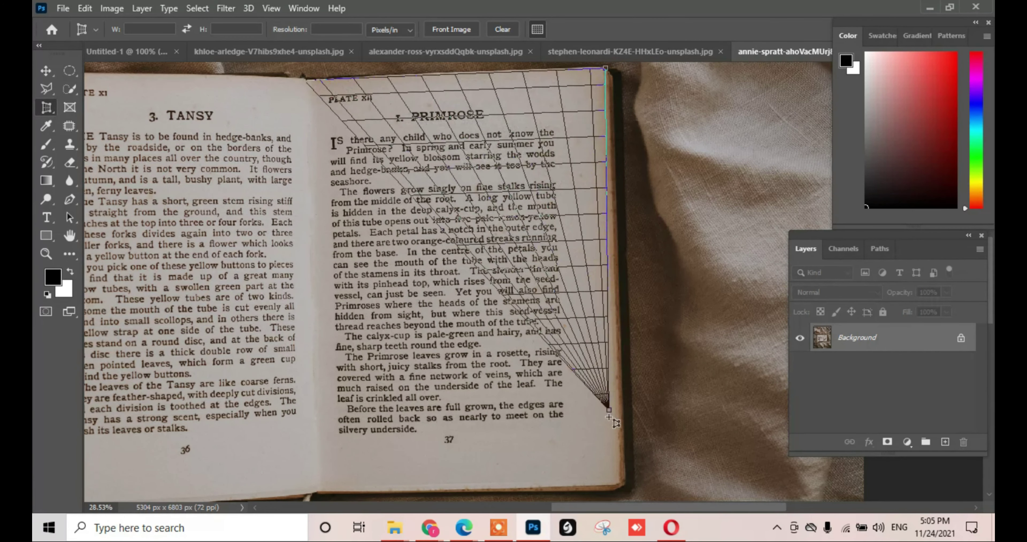
pyautogui.click(619, 486)
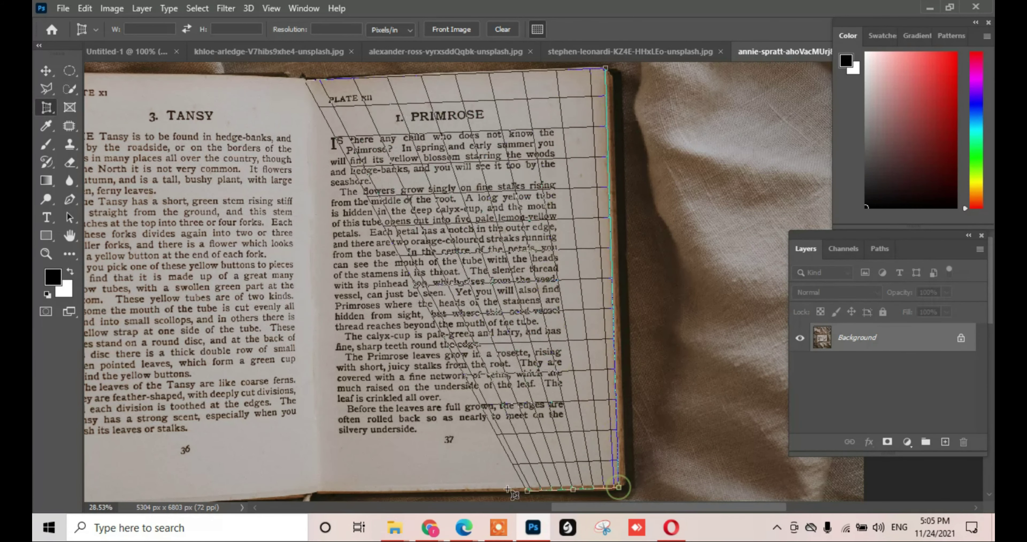
pyautogui.click(317, 493)
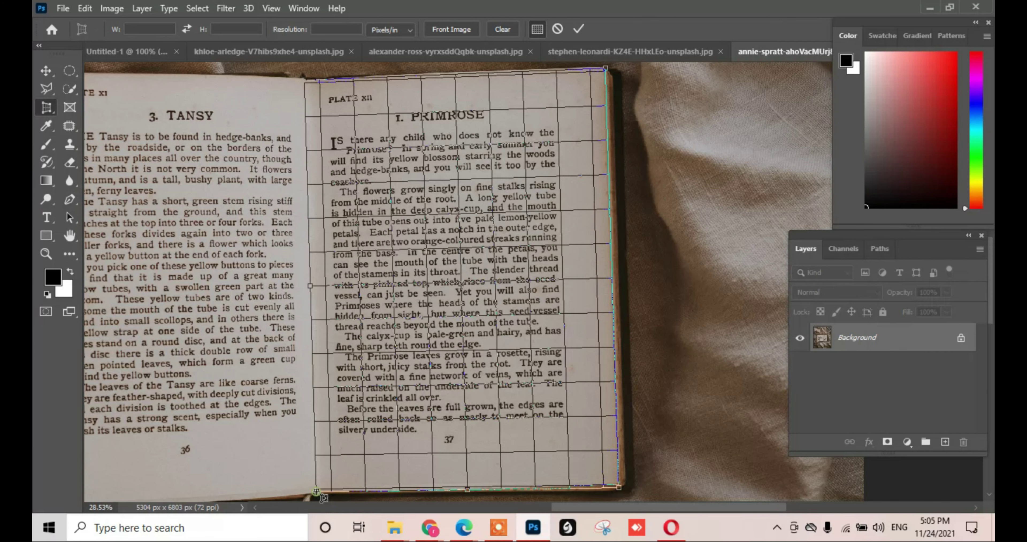
pyautogui.click(577, 28)
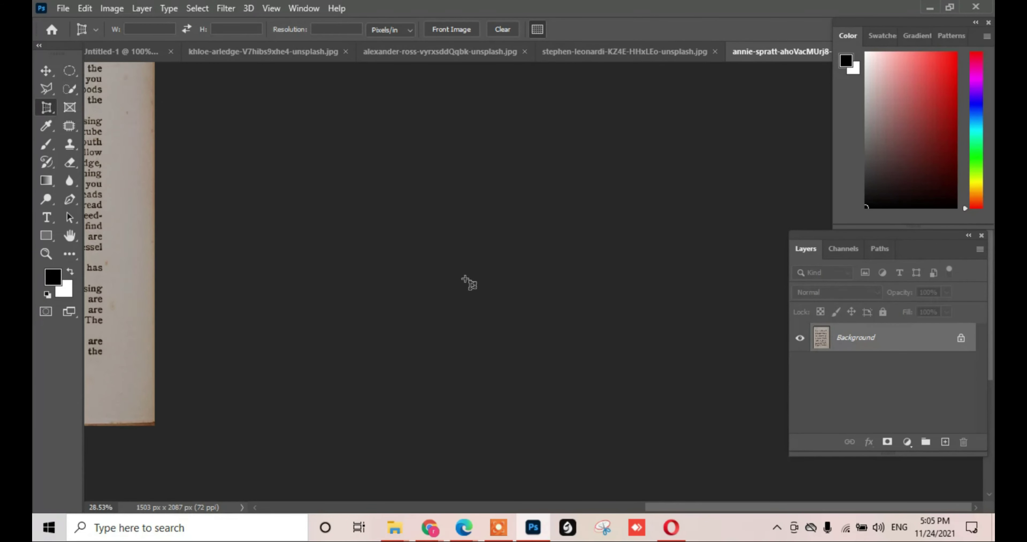
# Pan to show the whole flattened page and bring up the File menu
pyautogui.moveTo(166, 290)
pyautogui.mouseDown()
pyautogui.moveTo(467, 285)
pyautogui.moveTo(513, 306)
pyautogui.mouseUp()
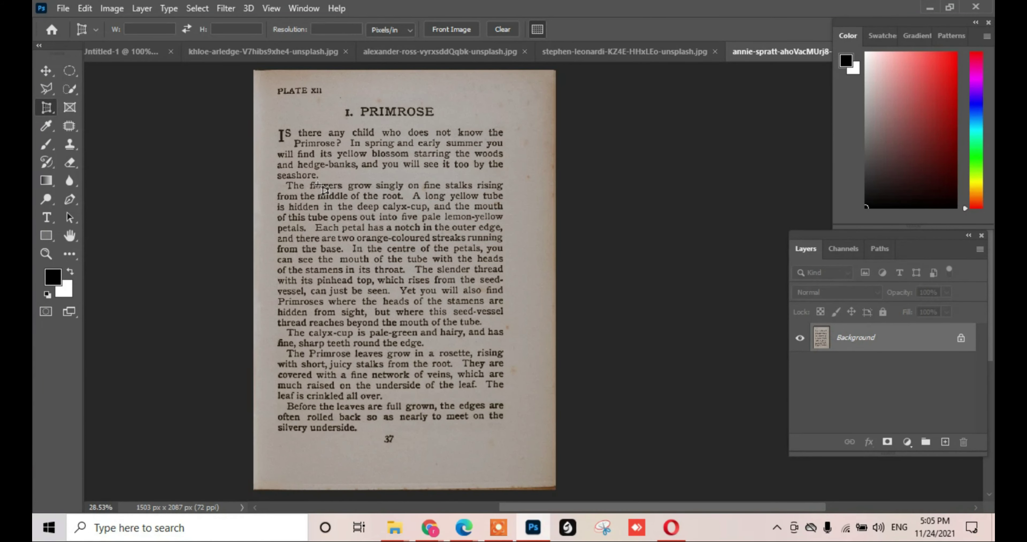
pyautogui.click(63, 8)
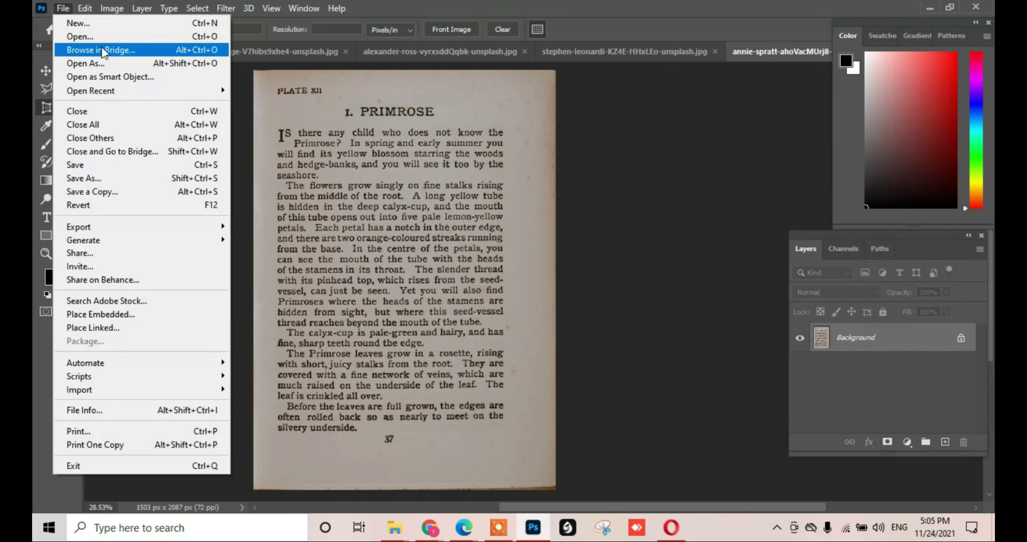
# Open annelies-geneyn-bhBONc07WsI-unsplash.jpg, the book-on-grass photo
pyautogui.click(109, 42)
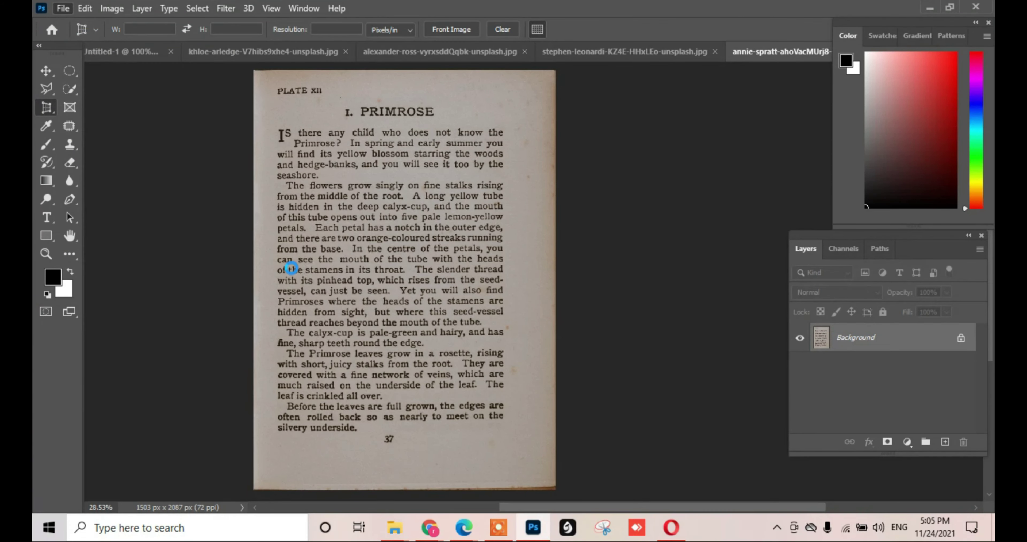
pyautogui.click(282, 137)
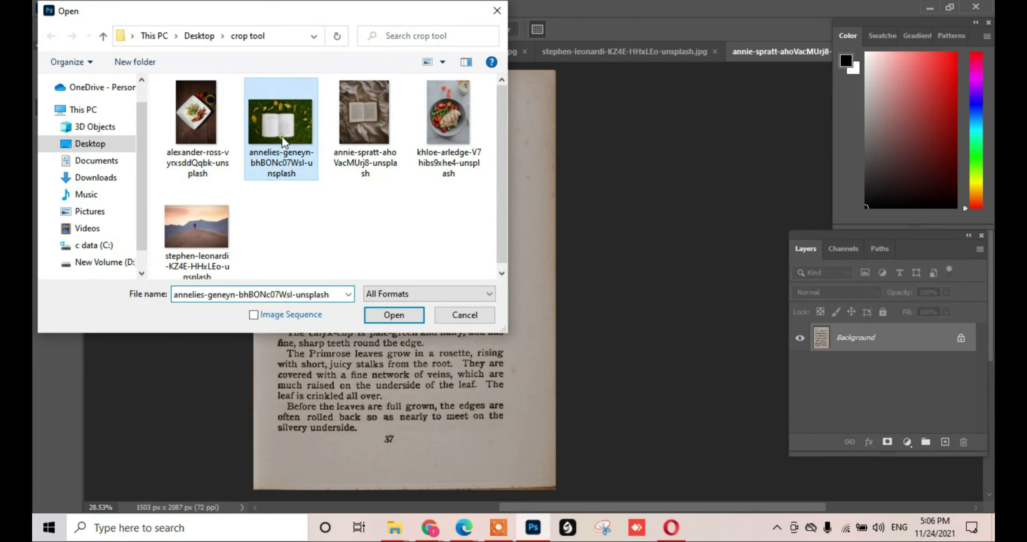
pyautogui.click(392, 315)
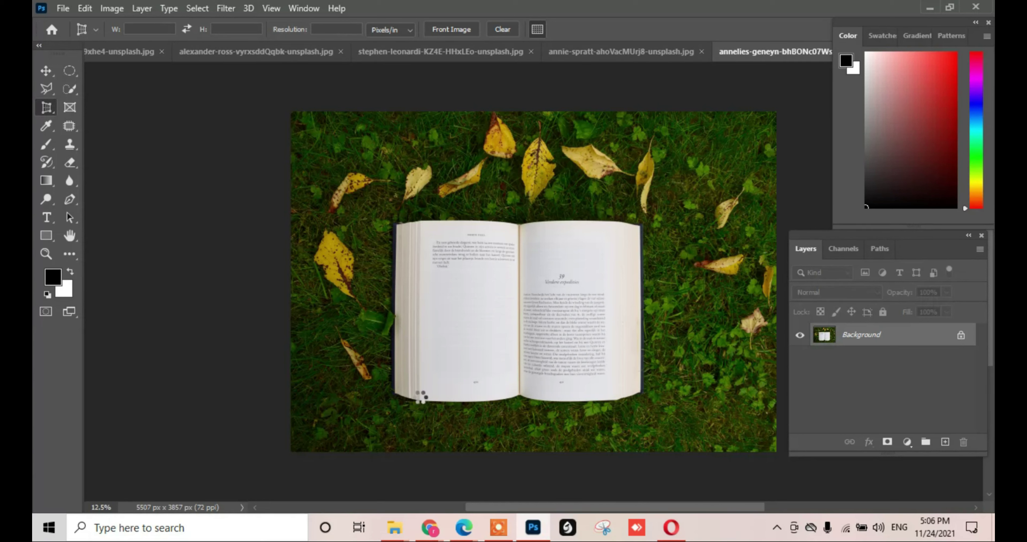
# Unlock the Background as Layer 0, lock it, duplicate it to Layer 0 copy, then zoom in on the book
pyautogui.click(961, 336)
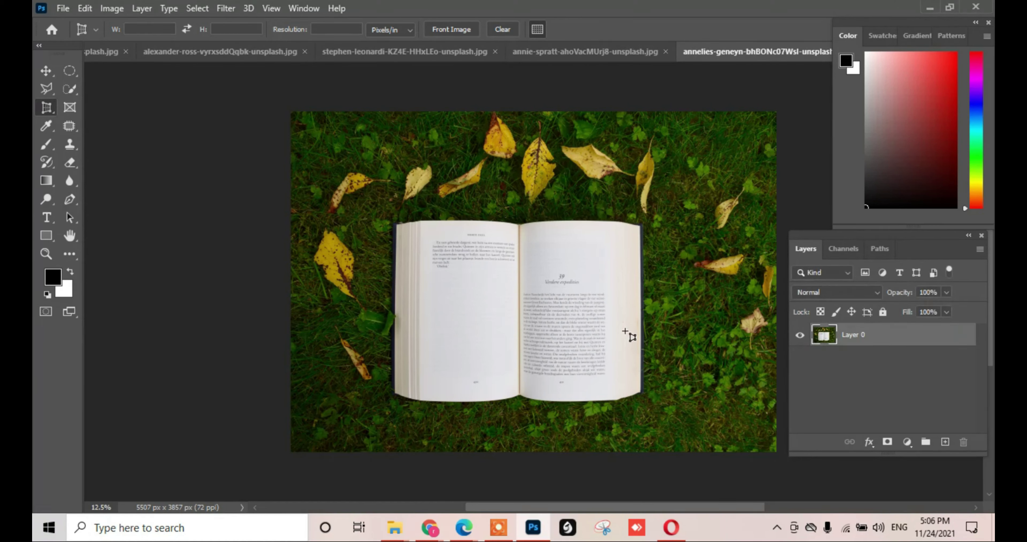
pyautogui.click(882, 312)
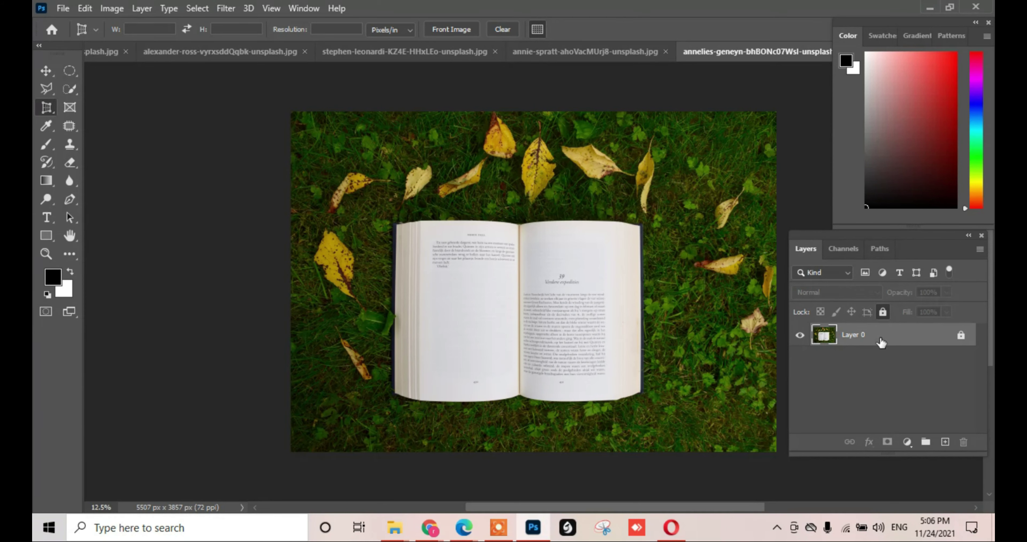
pyautogui.hotkey('ctrl', 'j')
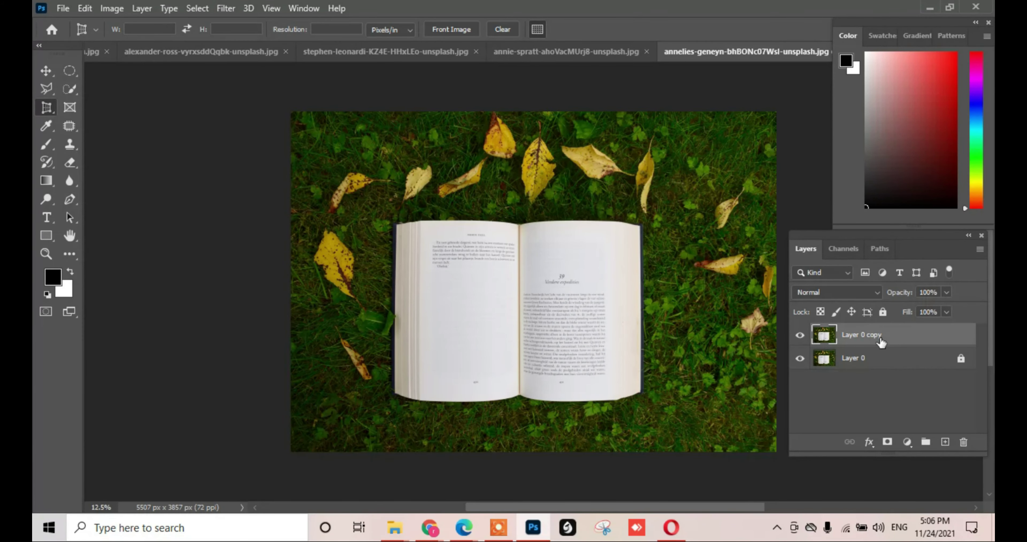
pyautogui.scroll(2, 535, 310)
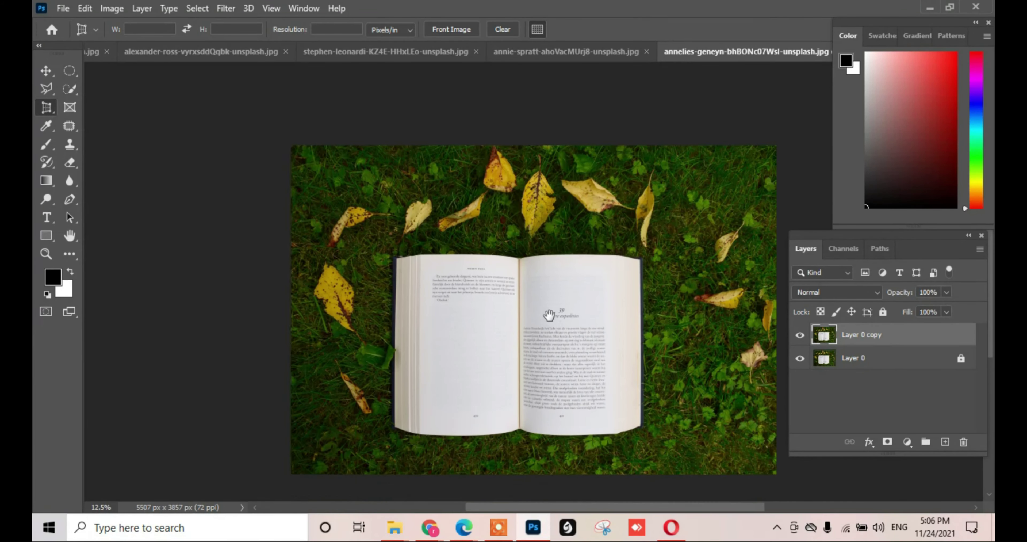
pyautogui.scroll(-1, 549, 315)
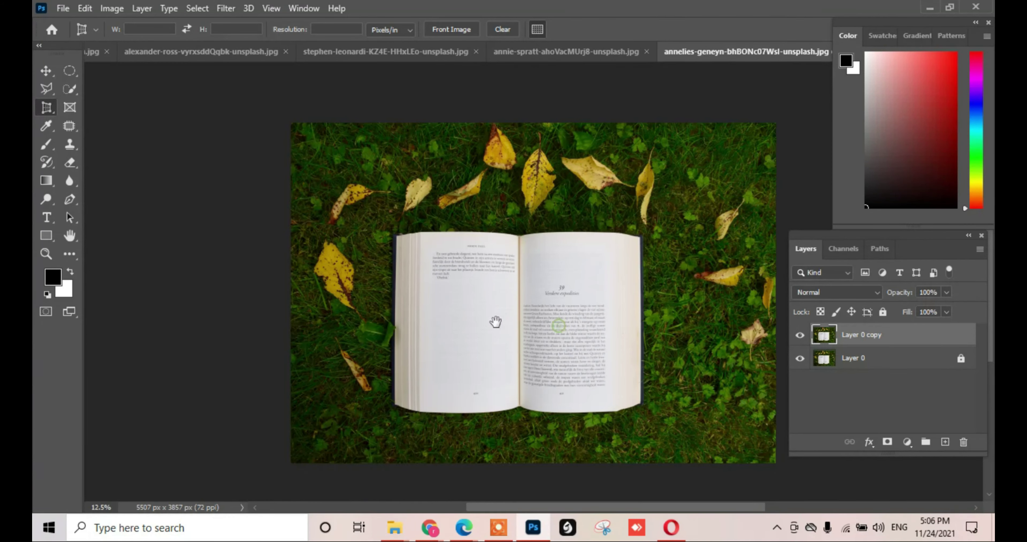
pyautogui.hscroll(3, 479, 317)
pyautogui.scroll(2, 468, 318)
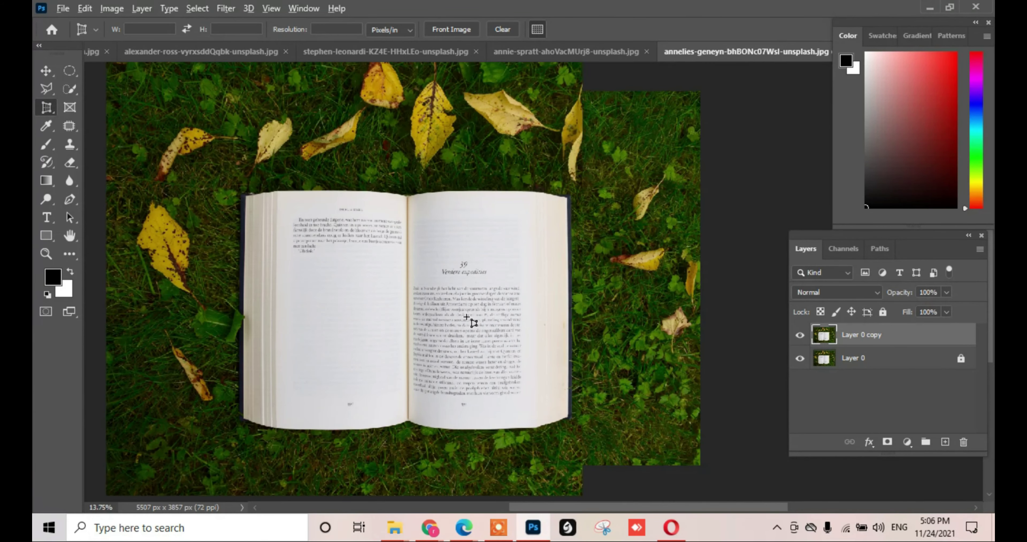
pyautogui.scroll(1, 467, 318)
pyautogui.scroll(2, 468, 318)
pyautogui.scroll(1, 468, 318)
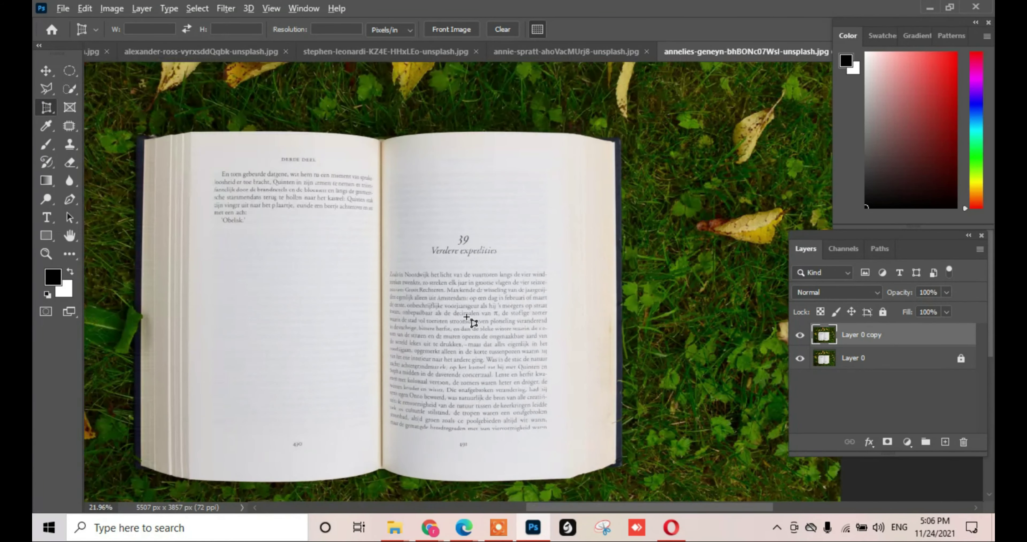
pyautogui.scroll(1, 467, 317)
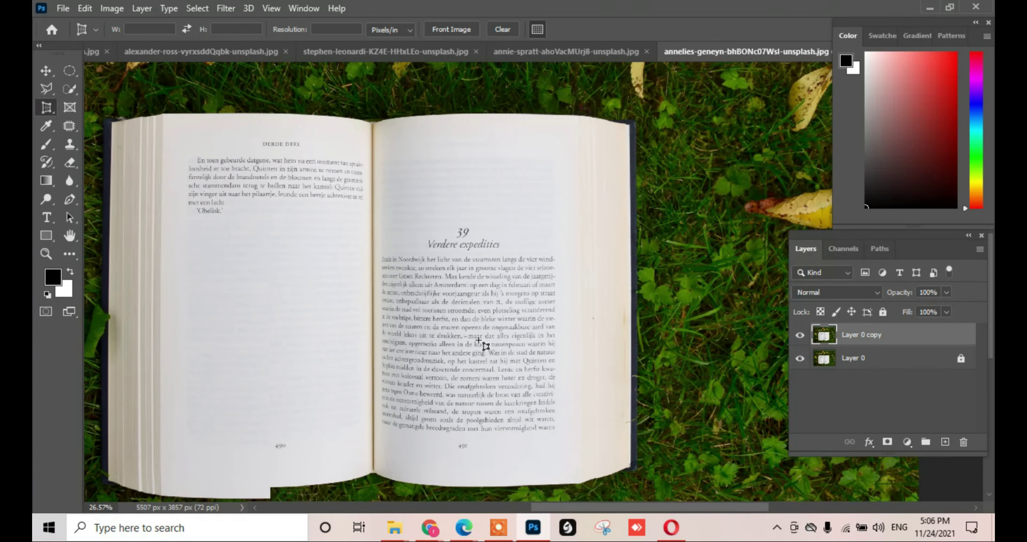
pyautogui.scroll(-1, 478, 333)
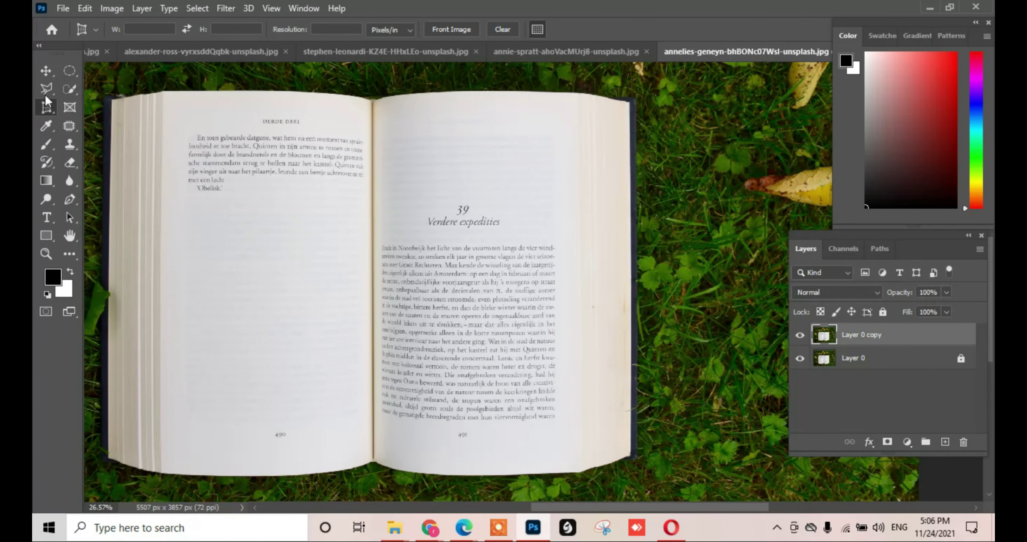
# Perspective-crop the right-hand page 39 by its four corners, flattening it to 1168 × 1980 px
pyautogui.rightClick(43, 105)
pyautogui.click(85, 118)
pyautogui.click(373, 100)
pyautogui.click(588, 98)
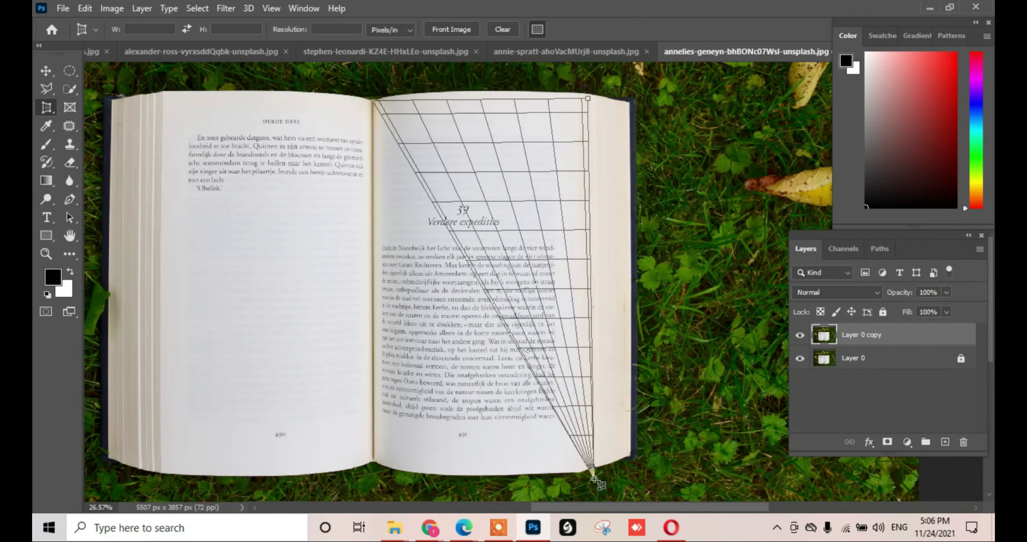
pyautogui.click(592, 469)
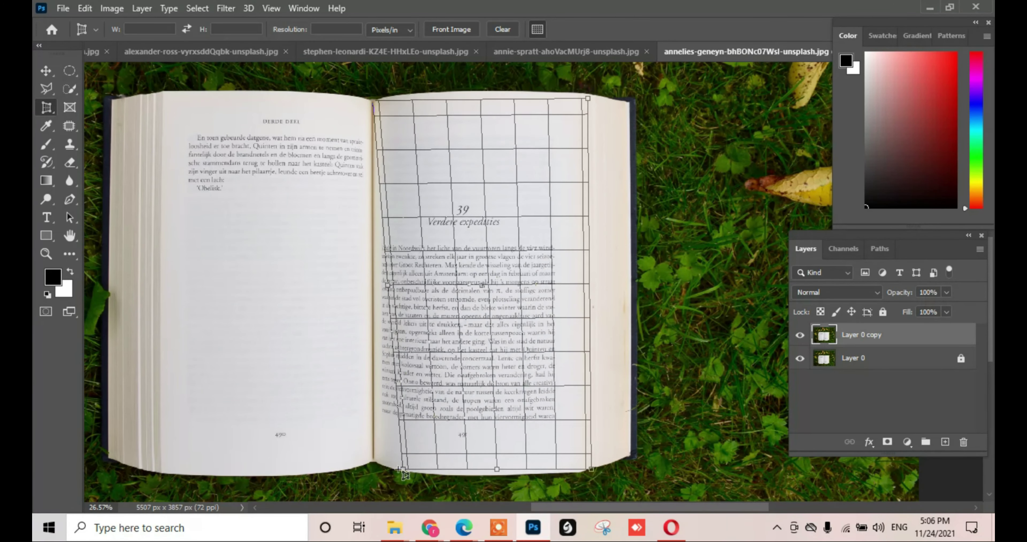
pyautogui.click(379, 464)
pyautogui.moveTo(379, 464); pyautogui.dragTo(379, 464)
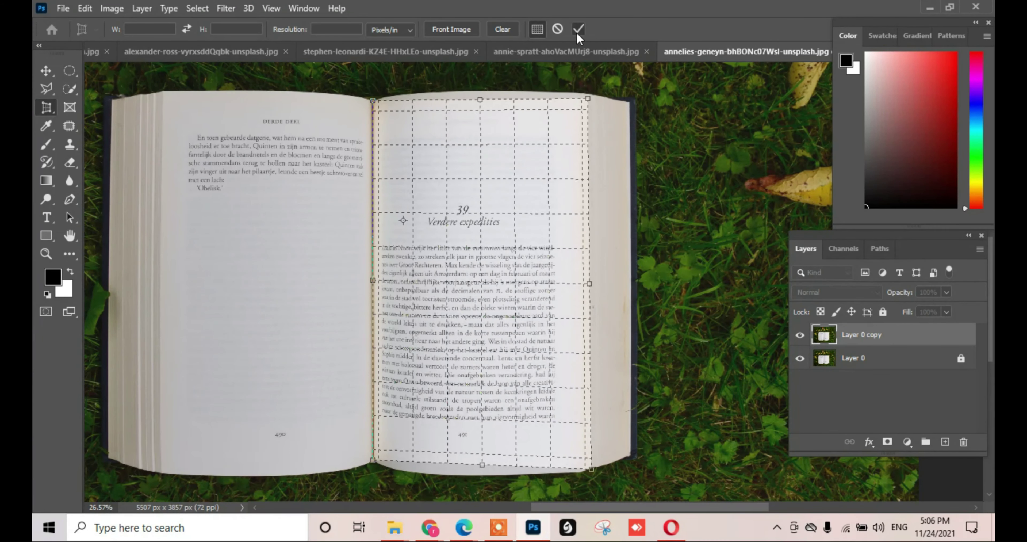
pyautogui.click(578, 32)
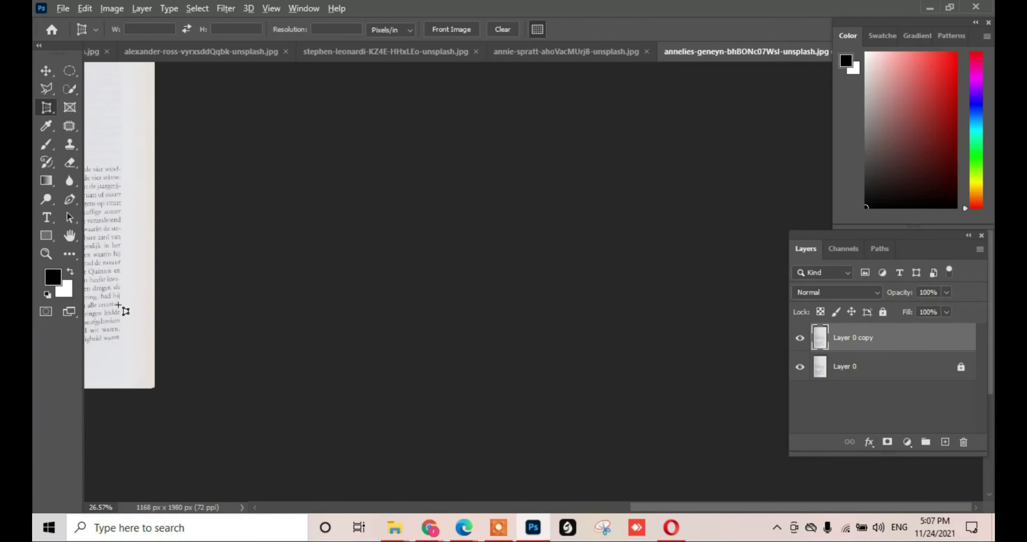
pyautogui.moveTo(184, 322); pyautogui.dragTo(490, 362)
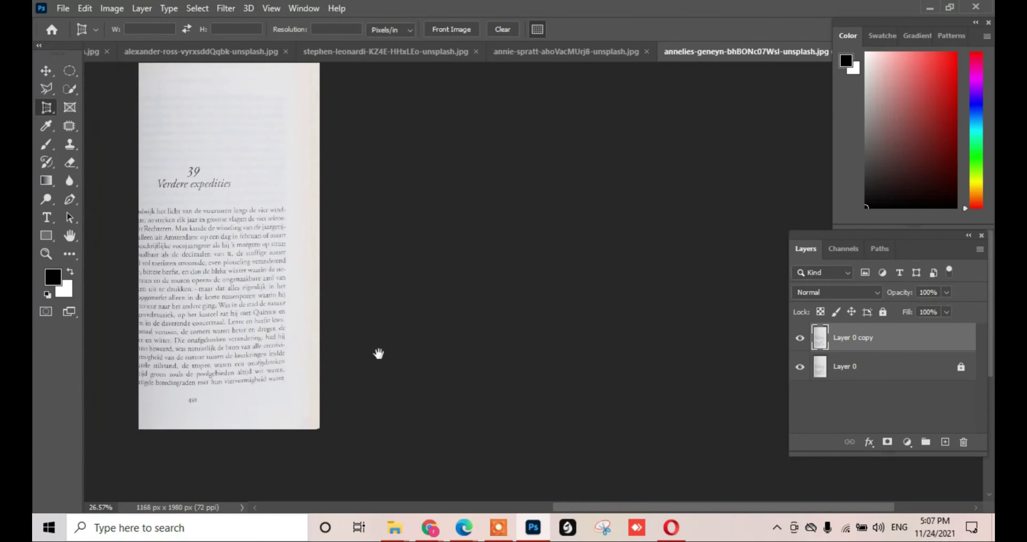
pyautogui.scroll(3, 415, 327)
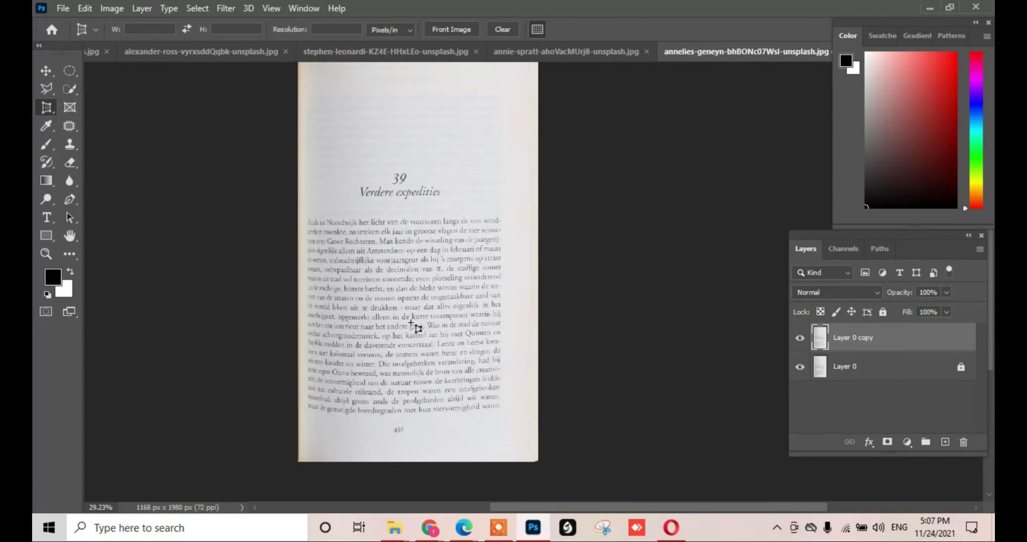
pyautogui.scroll(1, 414, 328)
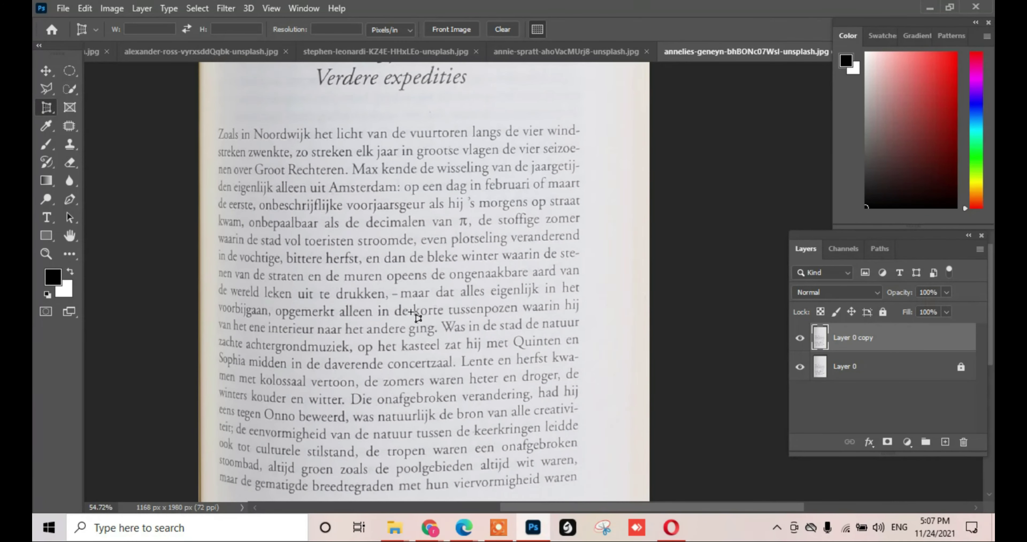
pyautogui.moveTo(406, 258); pyautogui.dragTo(415, 357)
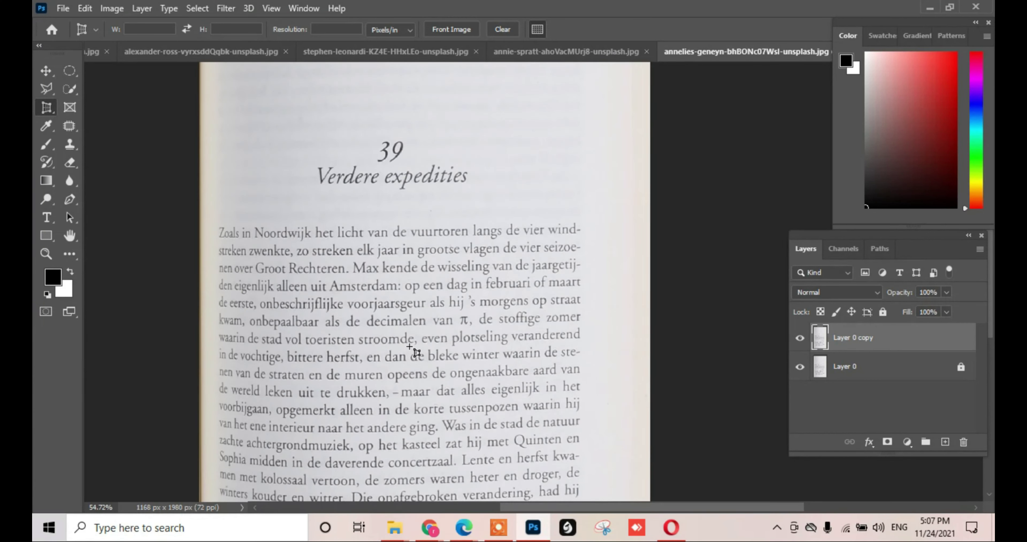
pyautogui.scroll(-2, 410, 347)
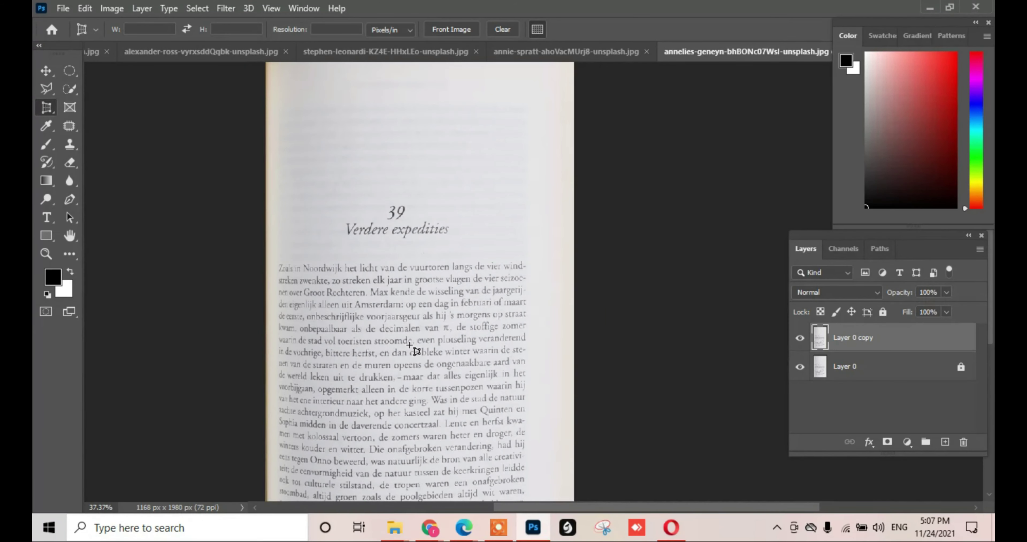
pyautogui.scroll(-4, 409, 346)
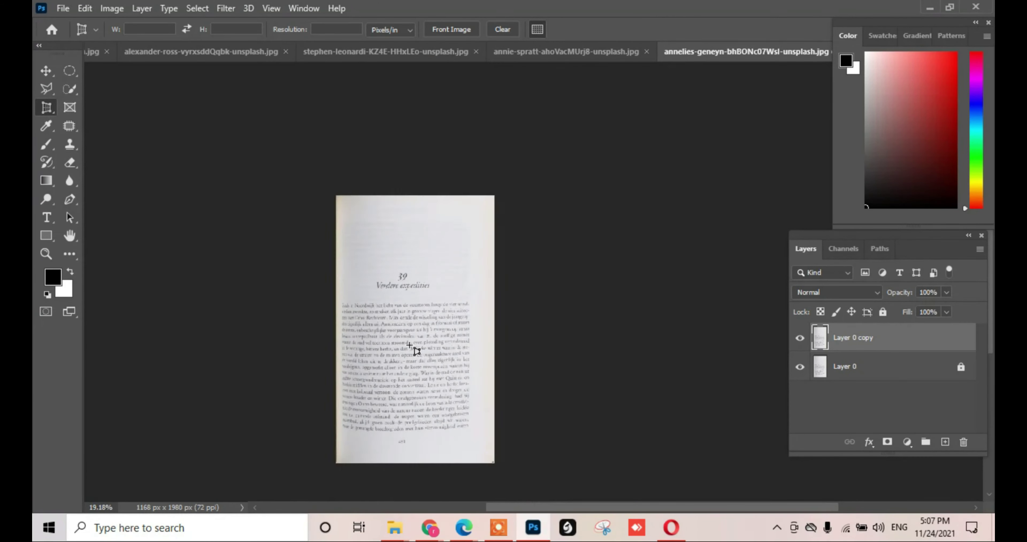